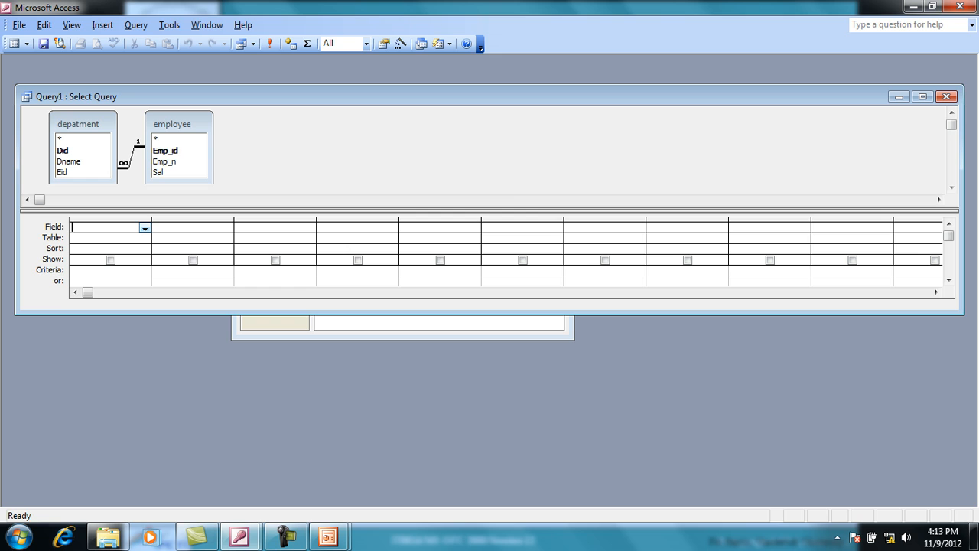
Add Did from the depatment table and Emp_id and Sal from the employee table to the query grid
click(145, 228)
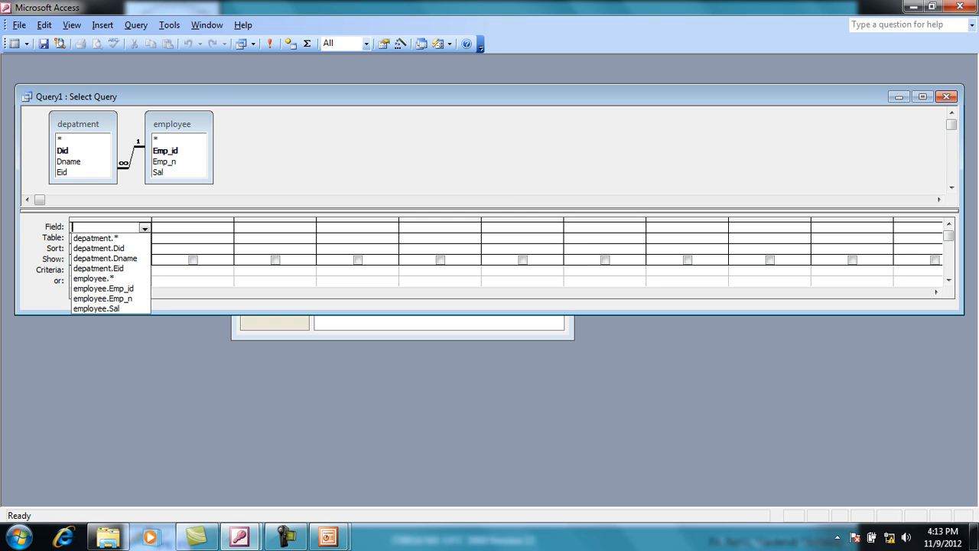
key(Return)
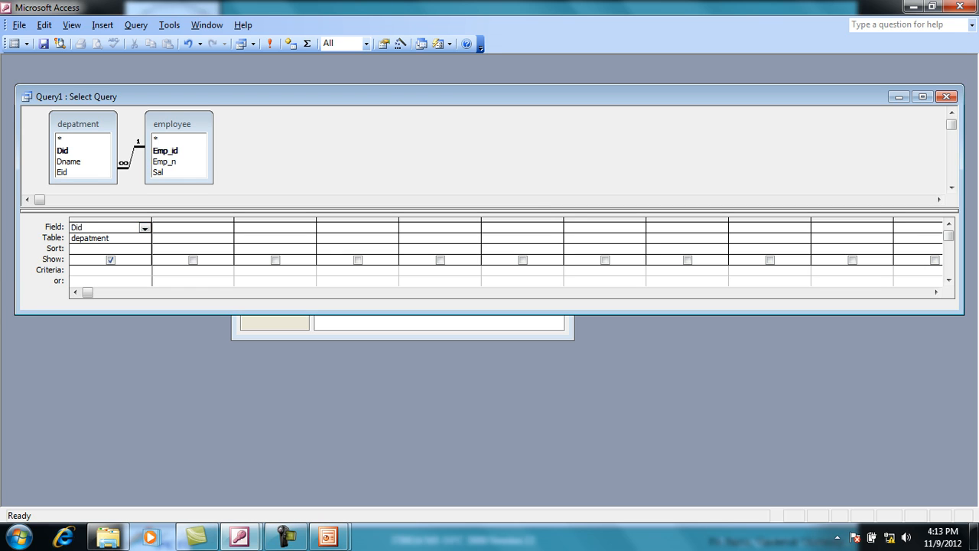
click(192, 227)
drag(165, 151, 187, 228)
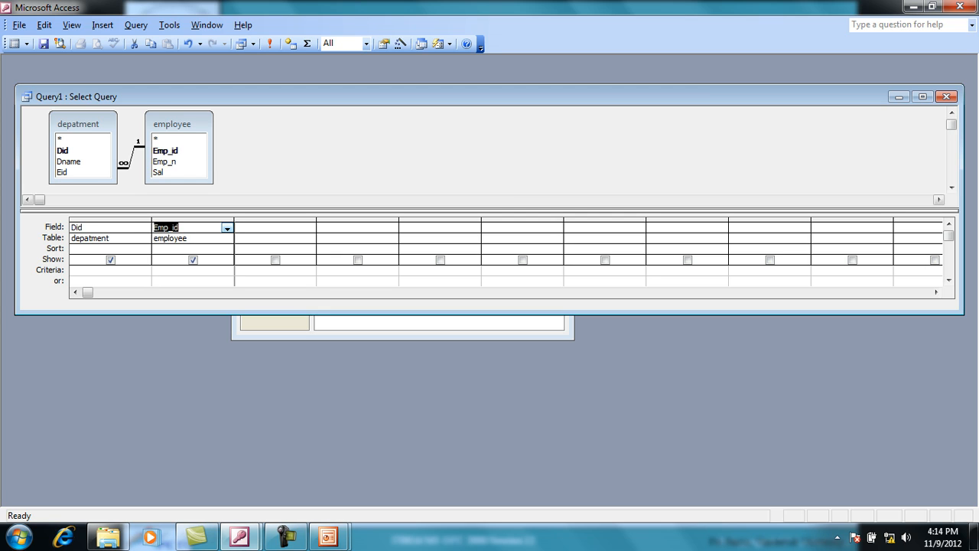
click(310, 228)
click(268, 308)
click(274, 227)
Sort the query by Sal in ascending order and run it
click(107, 249)
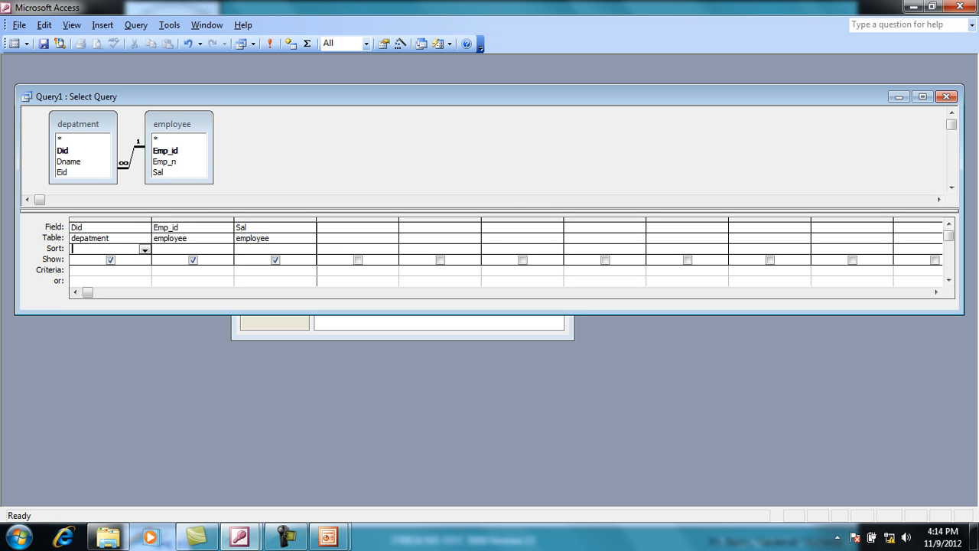
click(274, 249)
click(310, 250)
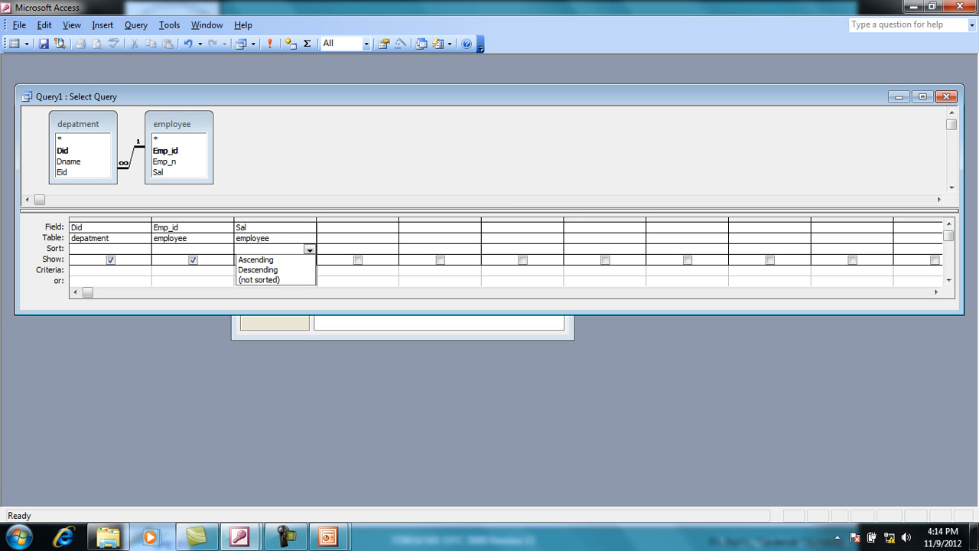
click(274, 260)
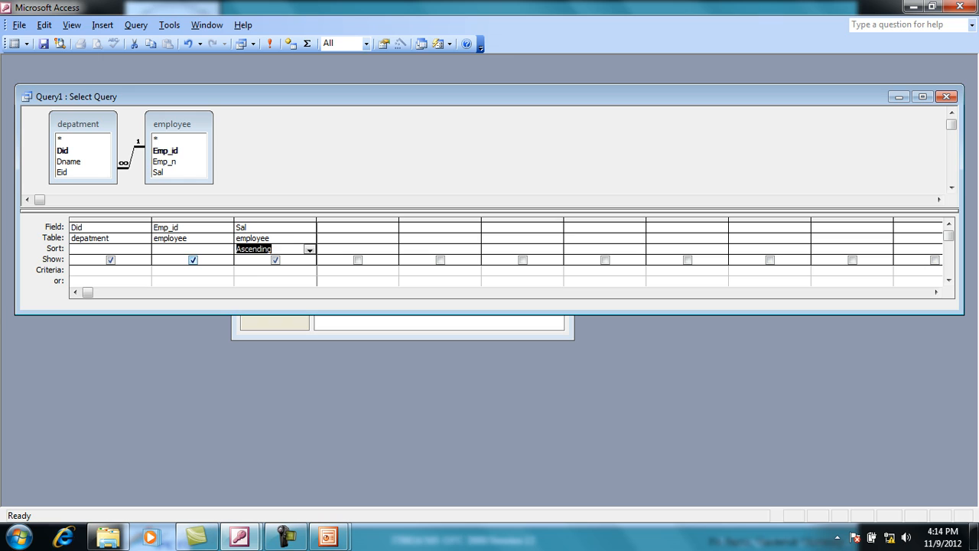
click(257, 157)
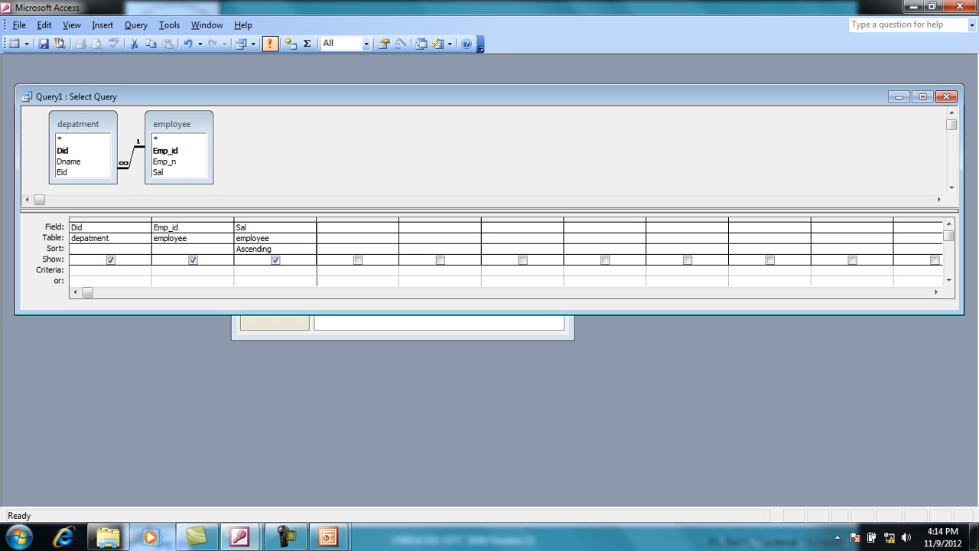
click(269, 44)
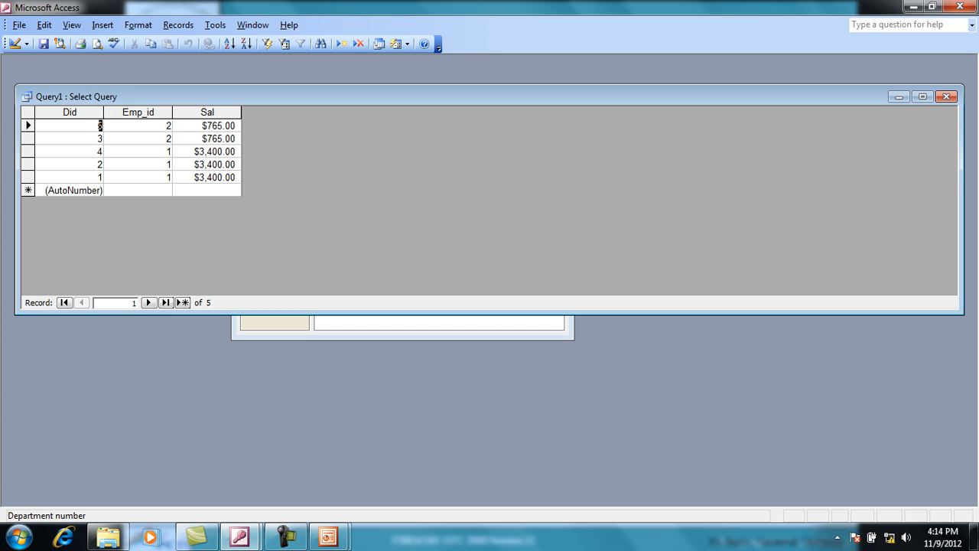
Close the query and save it under the name Query1
click(946, 97)
key(Return)
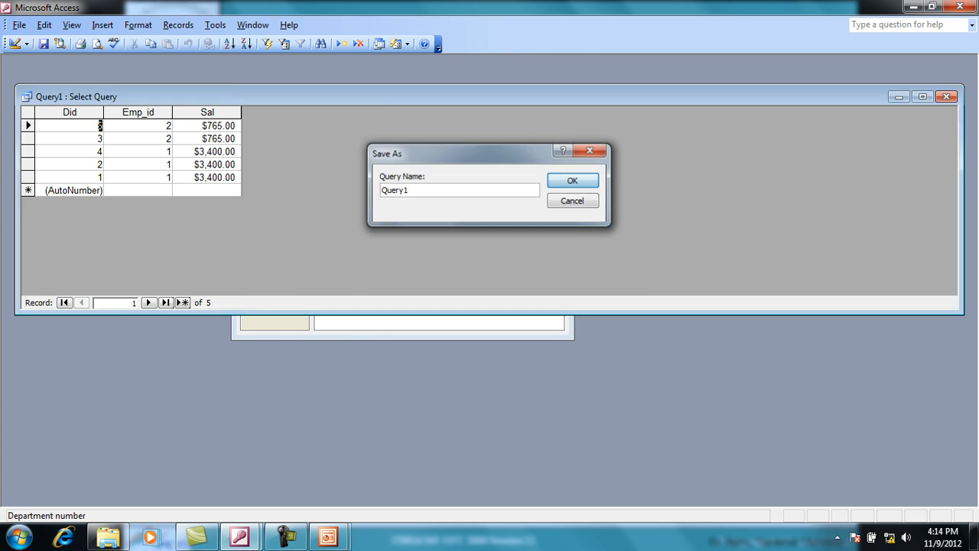
key(Return)
Create a new query in Design view based on the depatment table only
key(Return)
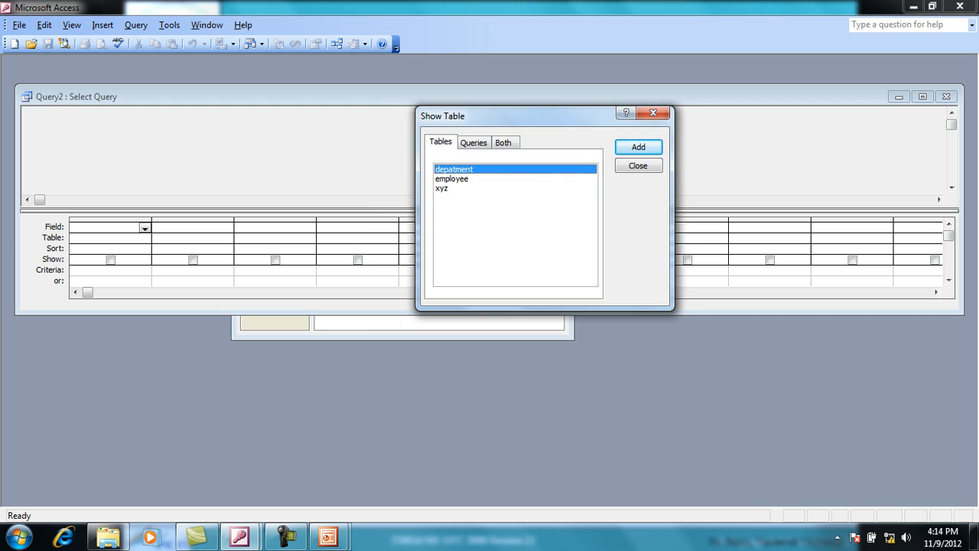
key(Return)
key(Tab)
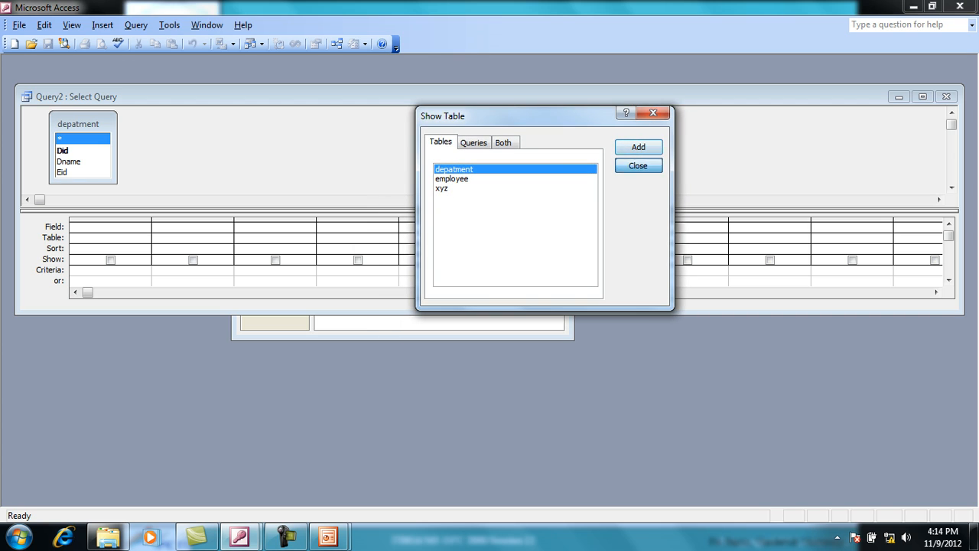
key(Return)
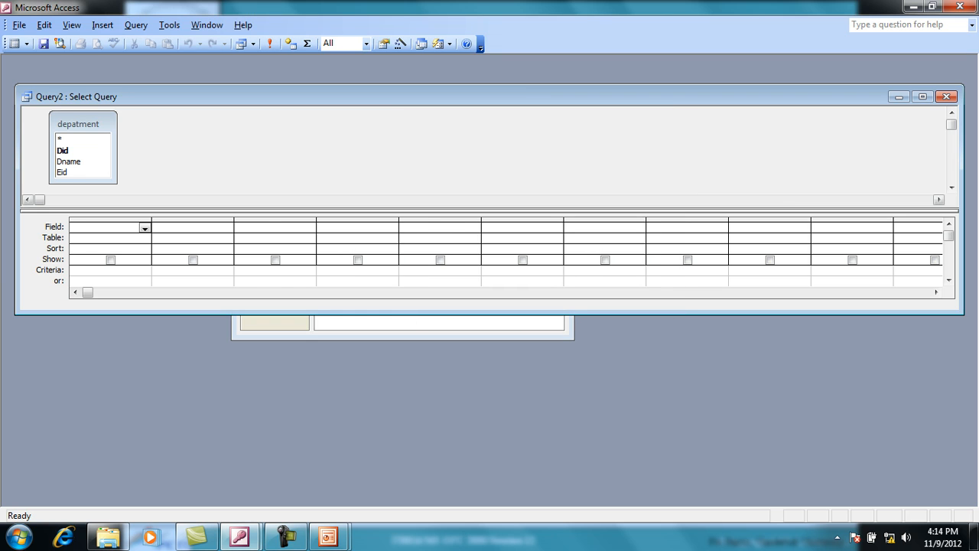
Add the depatment fields Did, Dname and Eid to the first three columns of the query grid
double_click(63, 151)
click(187, 227)
click(68, 161)
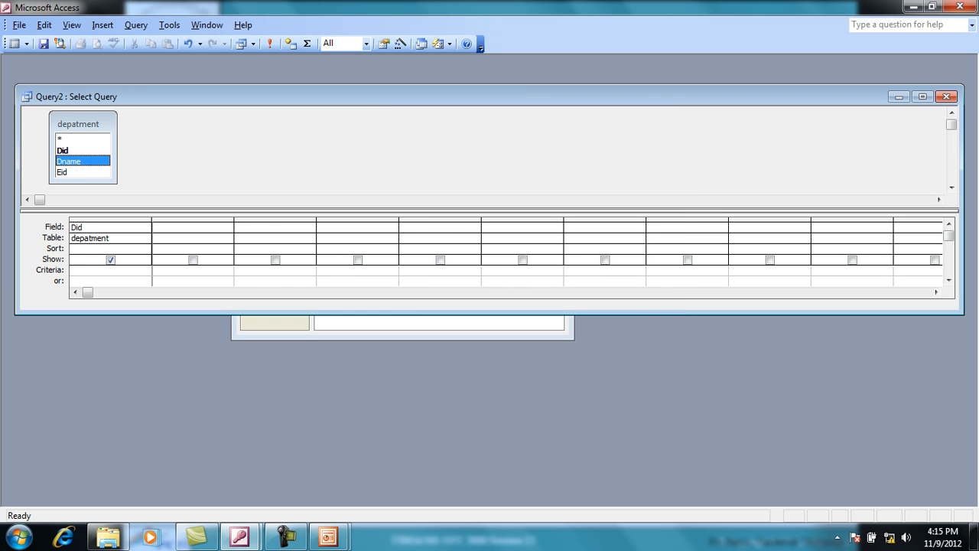
drag(69, 162, 187, 227)
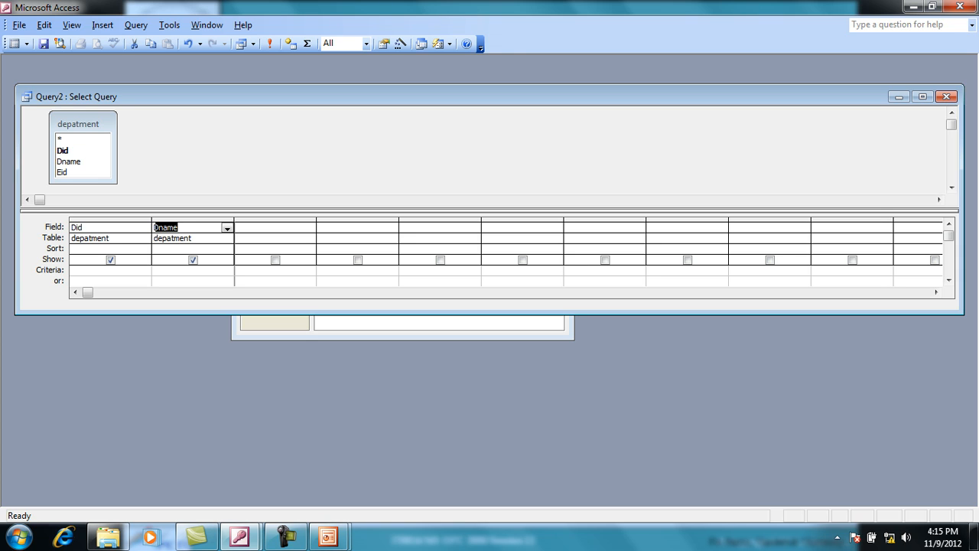
click(267, 227)
double_click(63, 172)
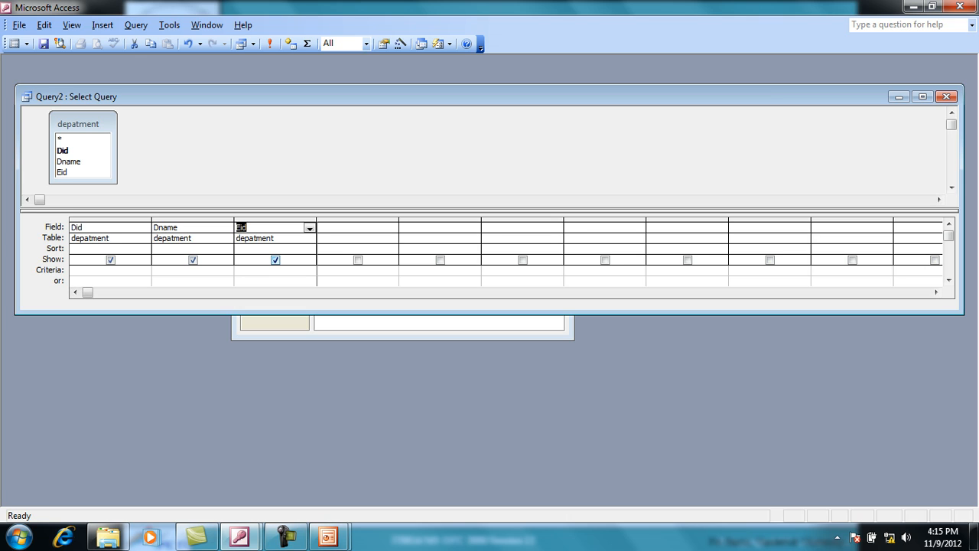
Sort by Eid in descending order with that field hidden from the results, and run the query
click(275, 261)
click(274, 248)
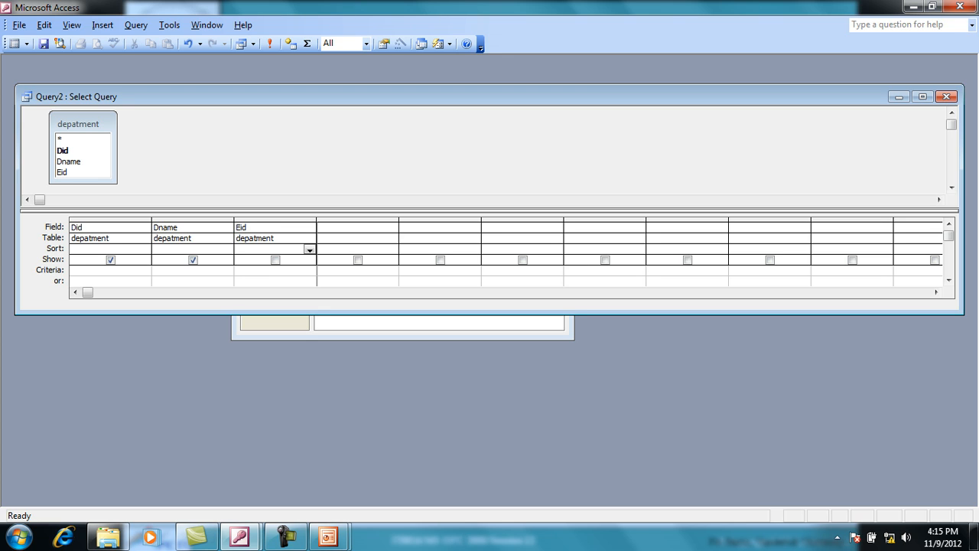
click(310, 250)
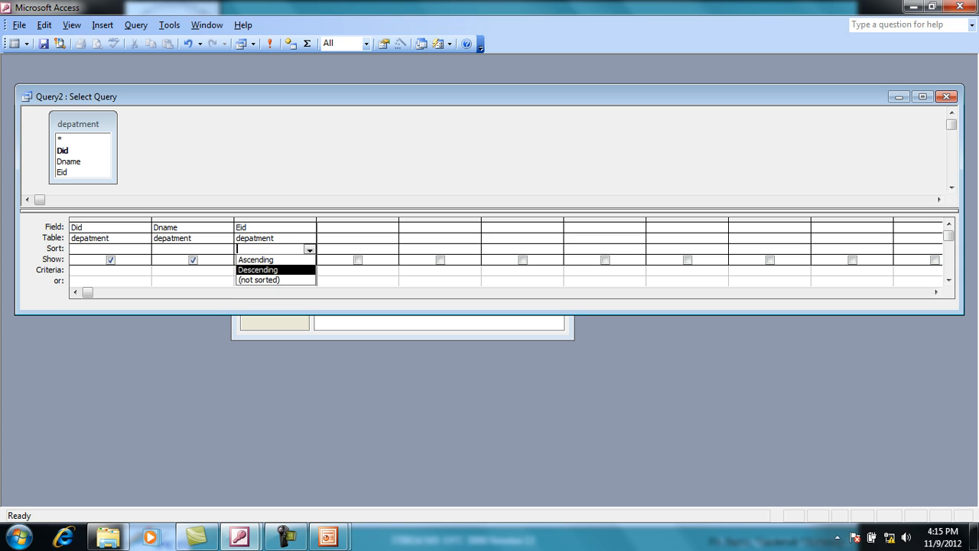
click(276, 269)
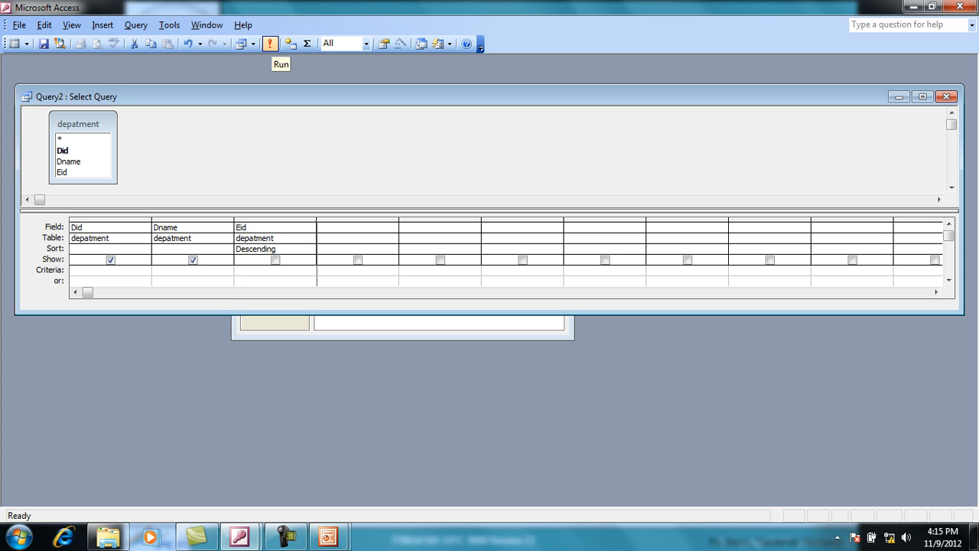
click(269, 43)
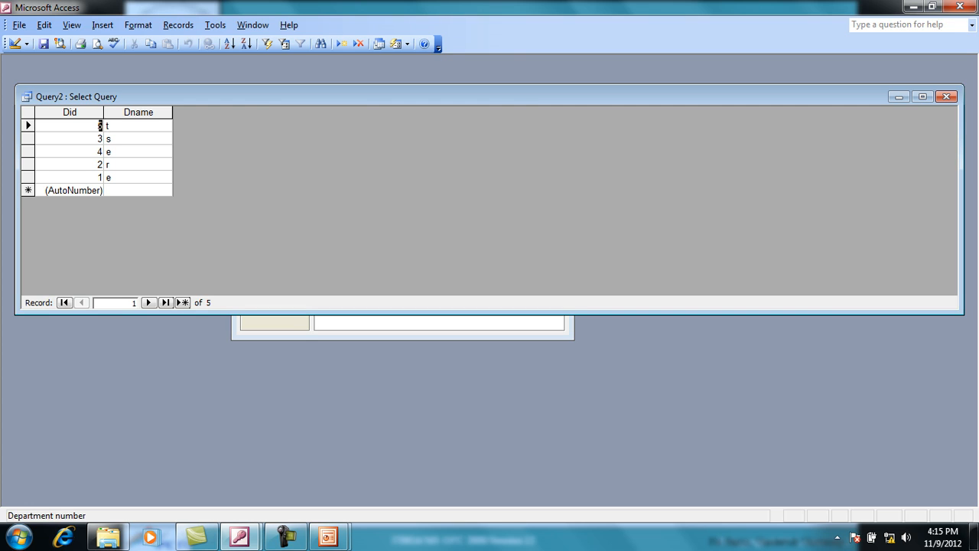
click(137, 190)
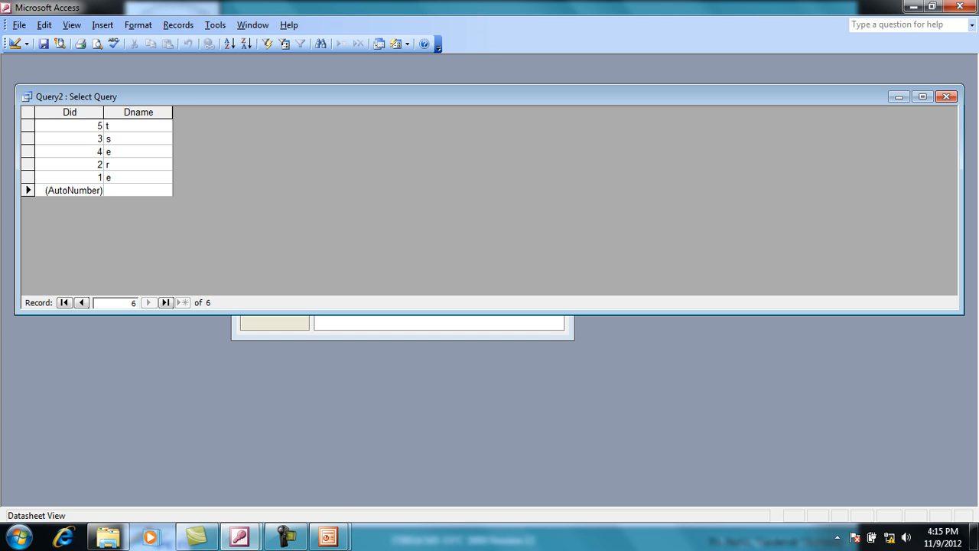
Save the query as Query2 and close it
click(43, 43)
click(573, 181)
click(947, 96)
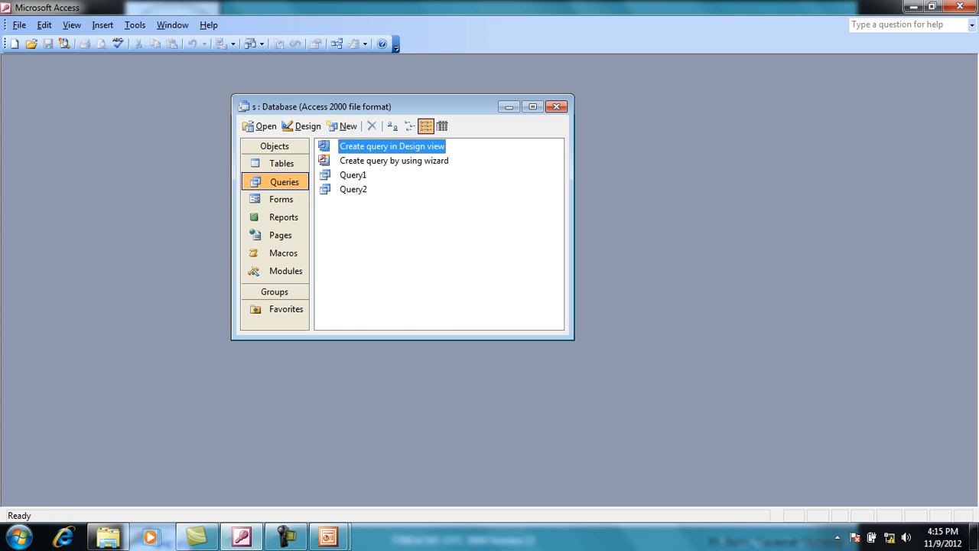
Create another query in Design view containing the depatment and employee tables
key(Return)
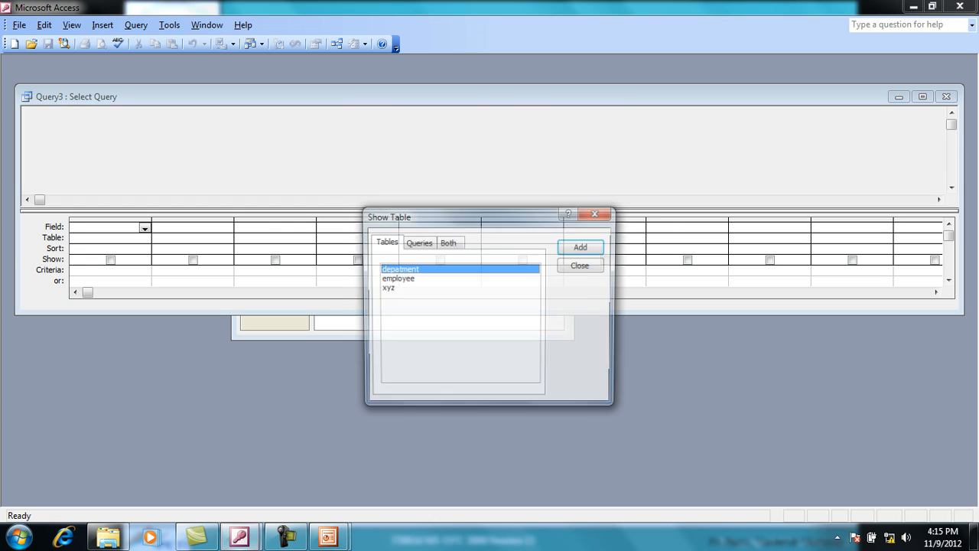
drag(459, 216, 474, 141)
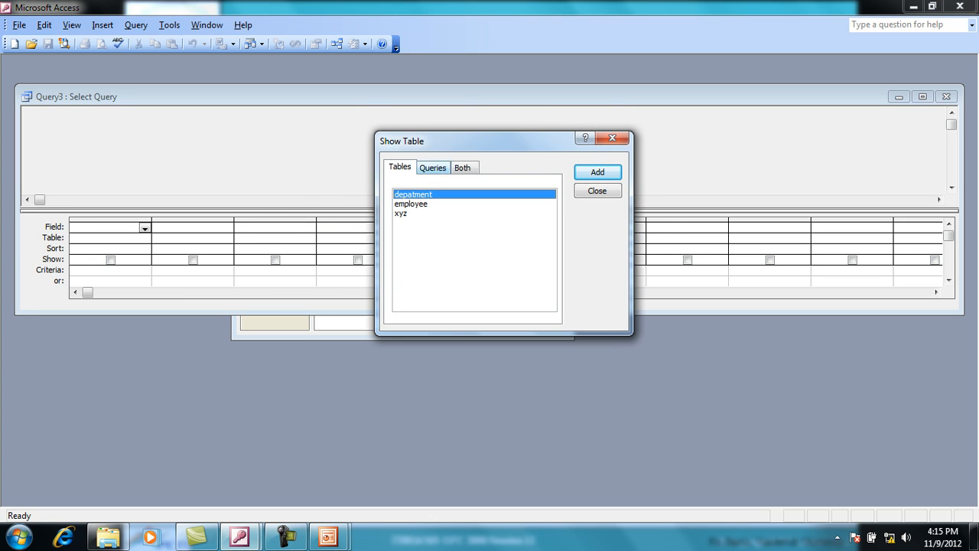
key(Return)
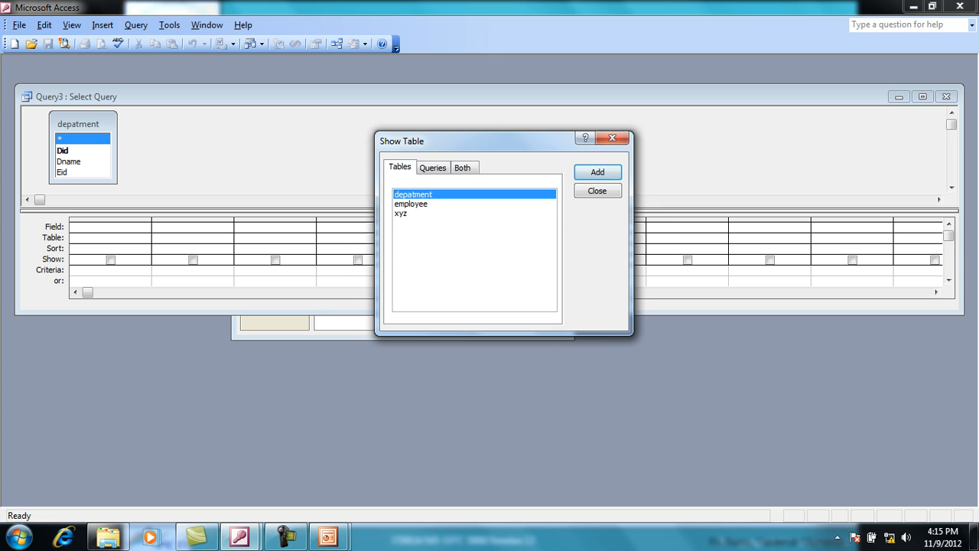
key(Down)
key(Return)
key(Escape)
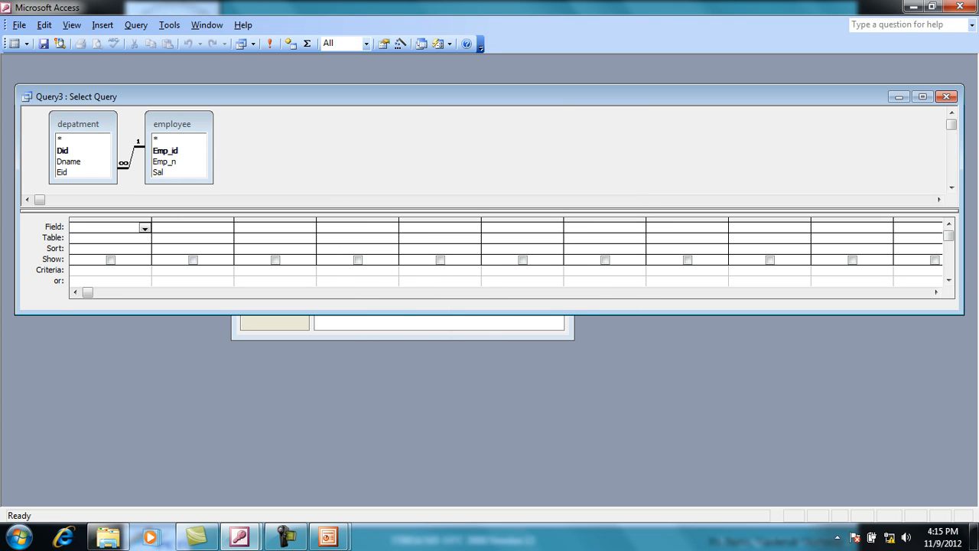
Add Dname and Eid from depatment and Emp_n from employee to the query grid, hiding Eid from the results
double_click(69, 162)
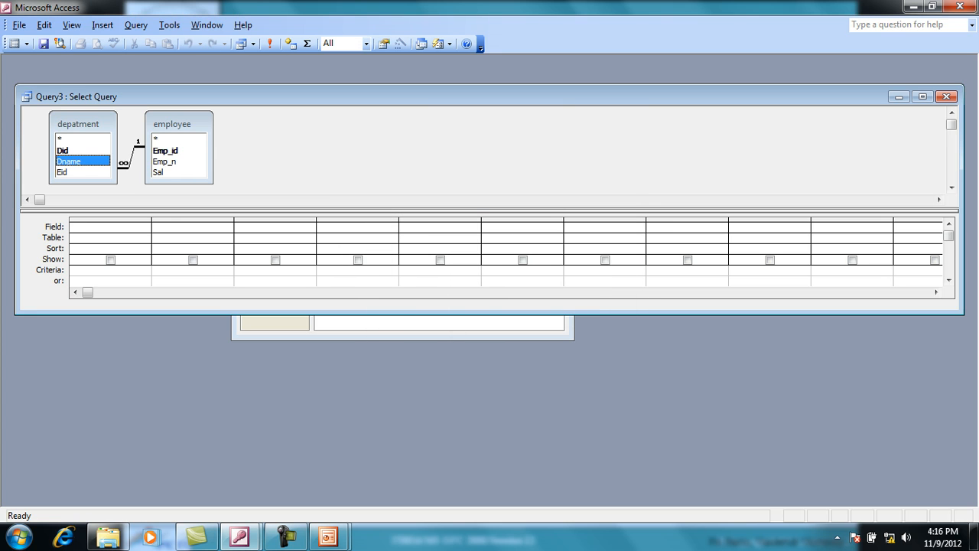
click(184, 227)
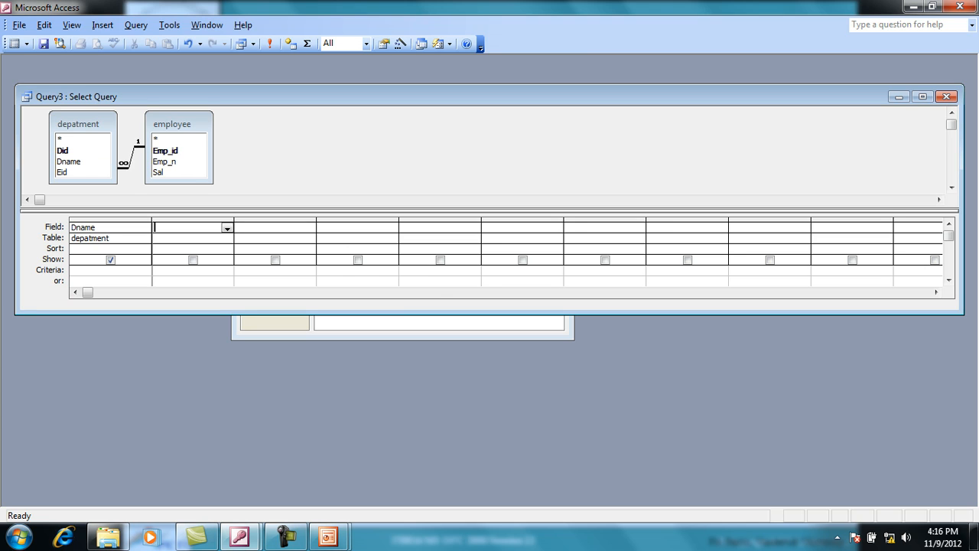
double_click(63, 172)
click(266, 227)
double_click(164, 162)
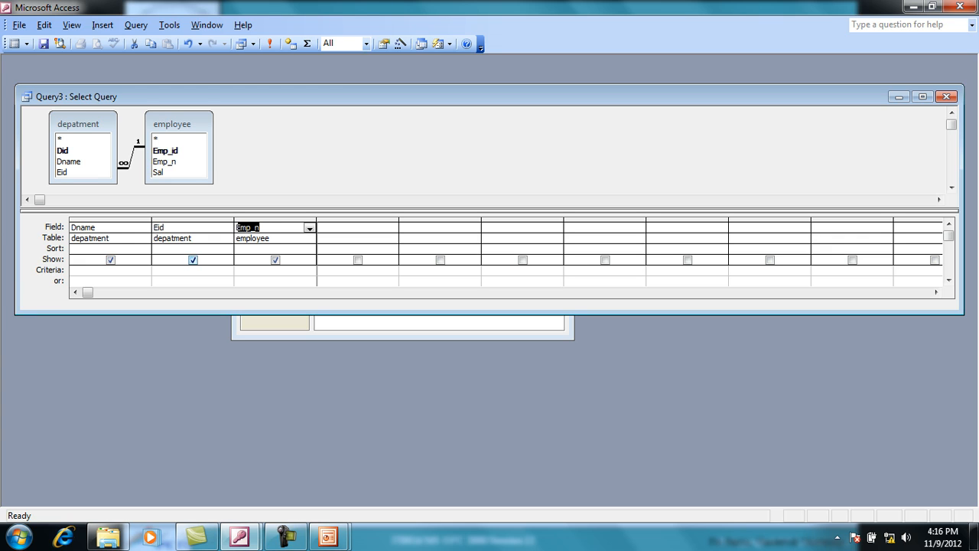
click(192, 260)
Build the criterion [depatment]![Eid] = 1 for the Eid column with the Expression Builder and run the query
click(191, 271)
right_click(191, 272)
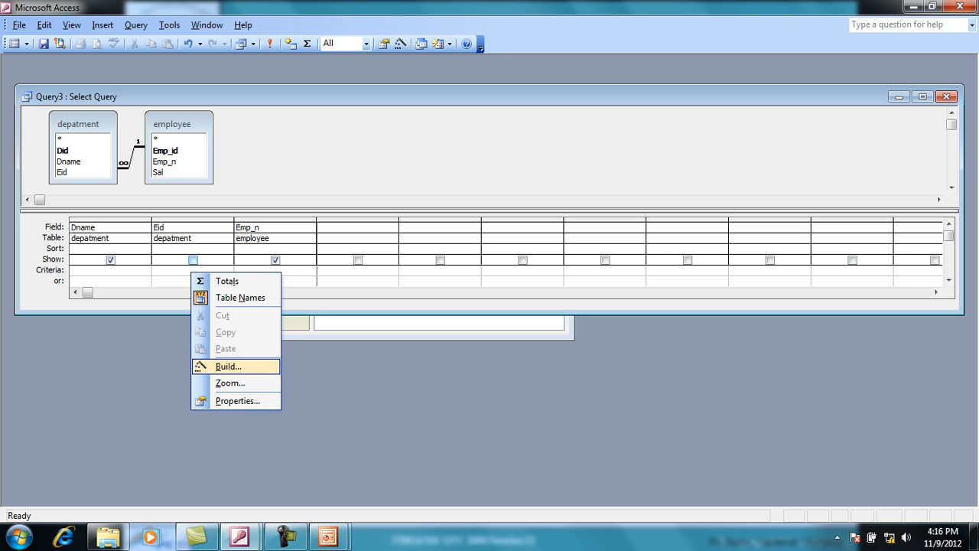
click(230, 367)
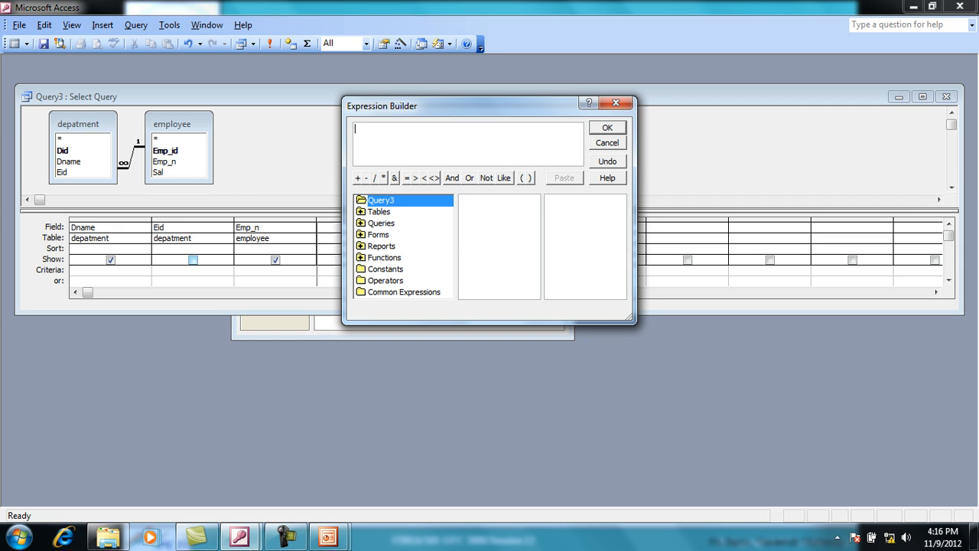
double_click(379, 212)
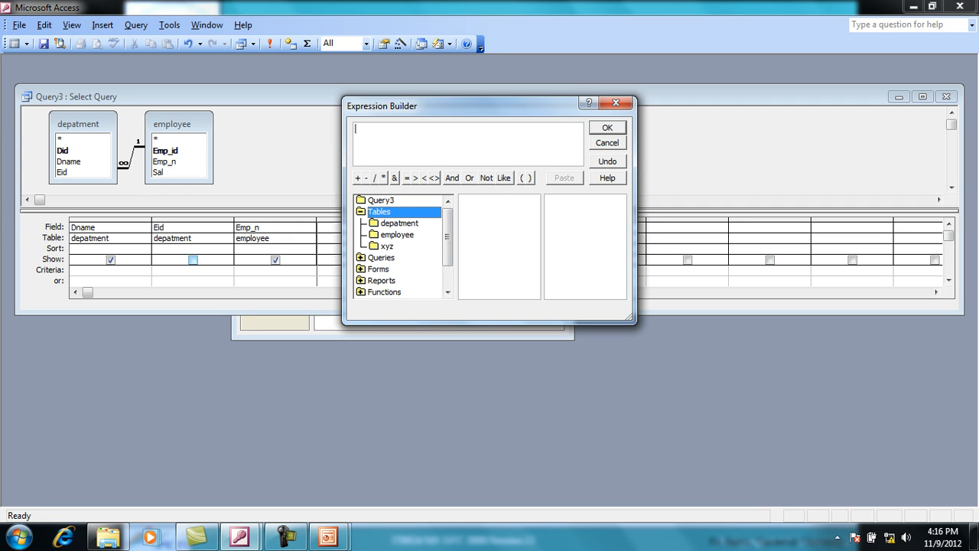
click(399, 224)
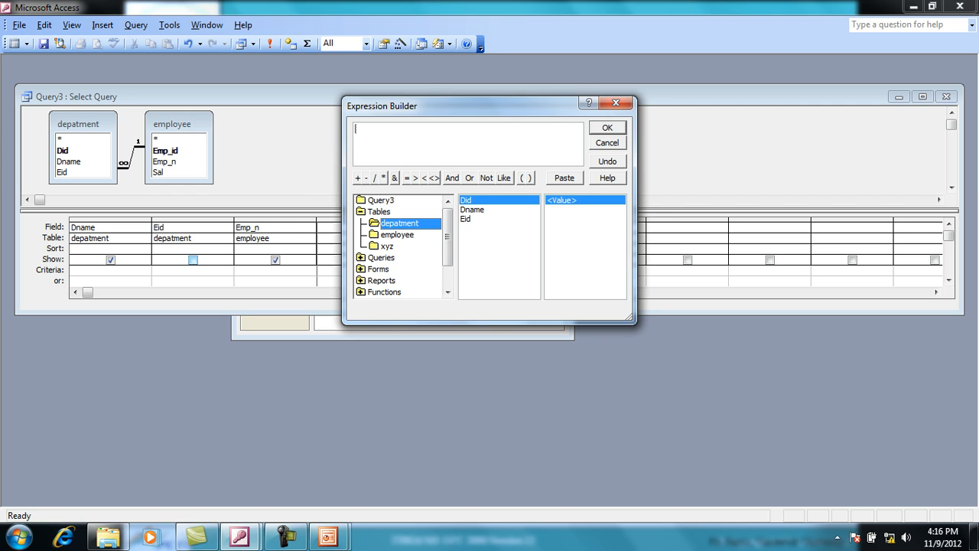
double_click(466, 218)
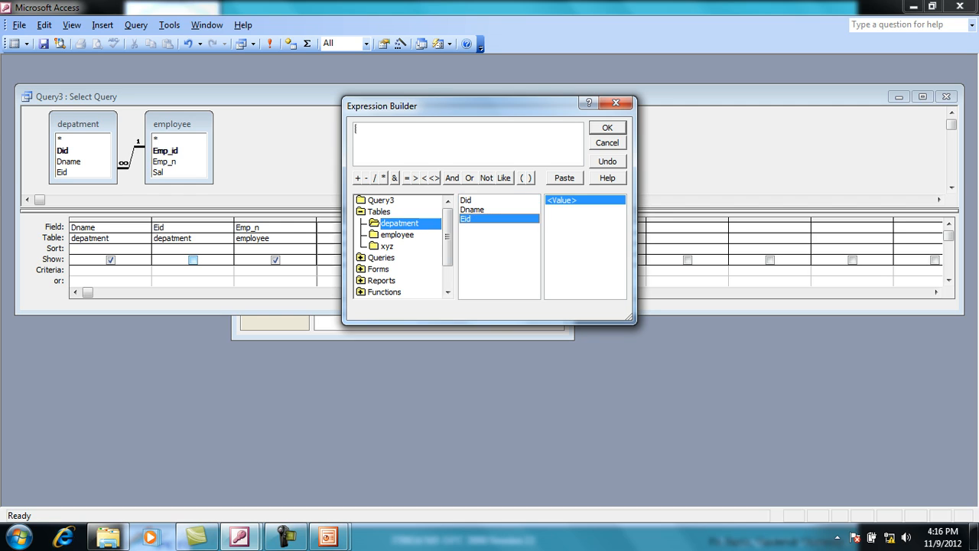
click(406, 178)
text(1)
click(606, 127)
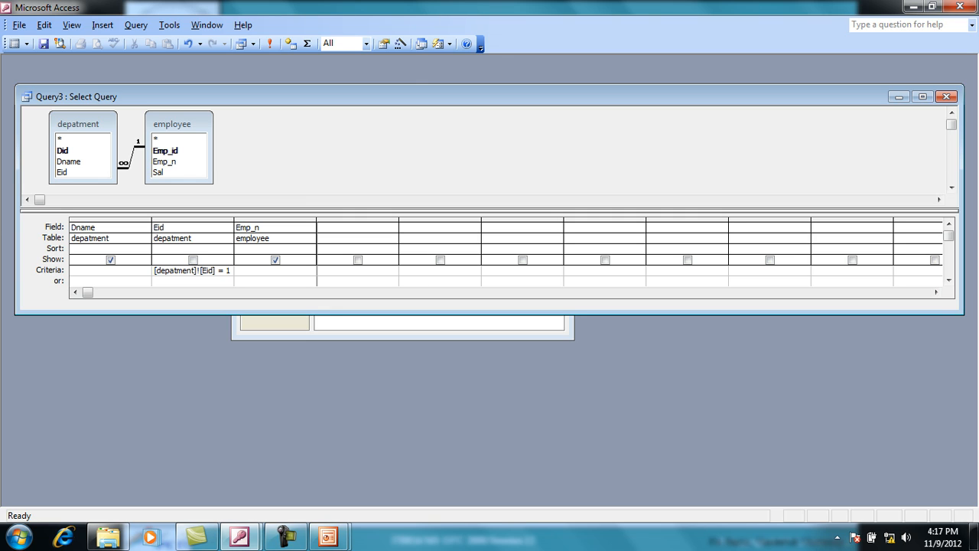
click(269, 44)
click(114, 126)
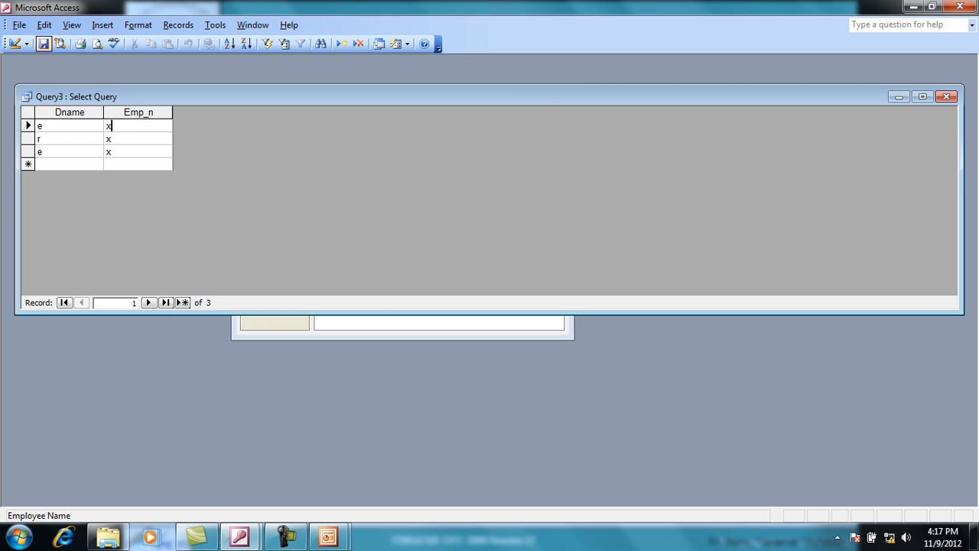
Return to Design view, show the Eid column in the query results and display the datasheet
click(26, 44)
click(42, 59)
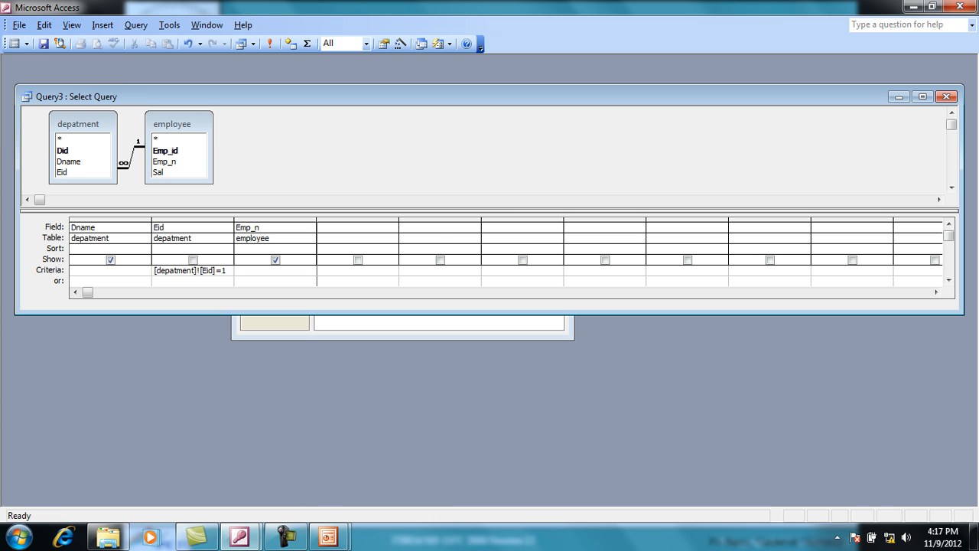
click(193, 260)
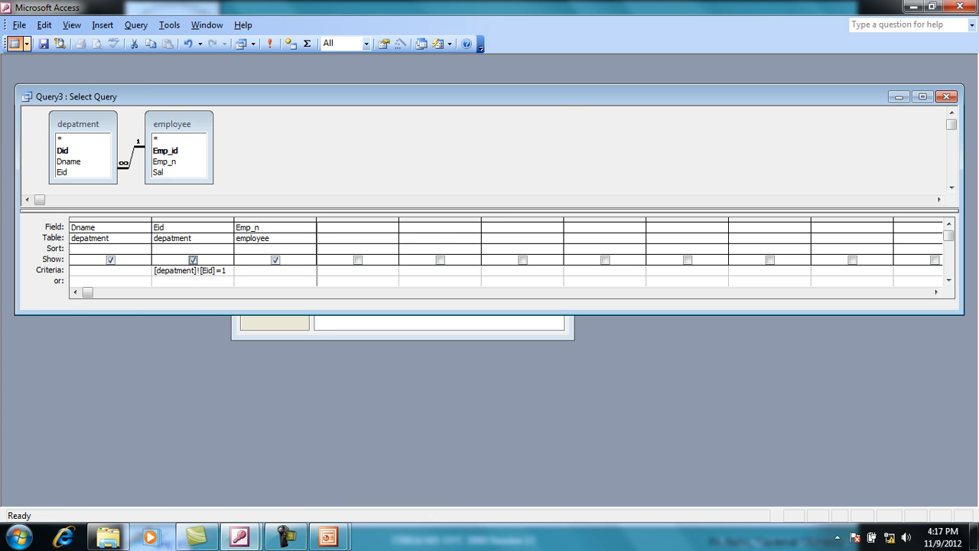
click(14, 44)
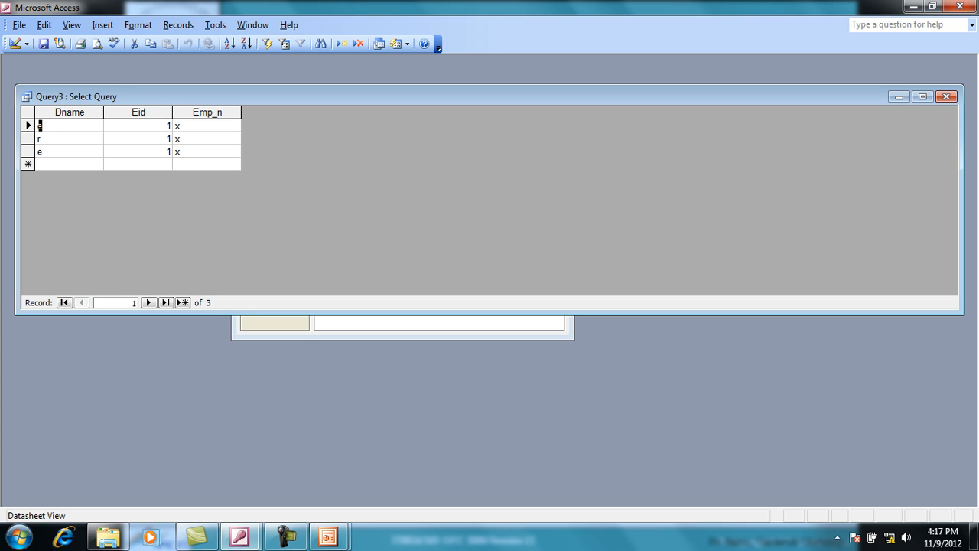
View the SQL statement behind the query and return to Design view
click(26, 44)
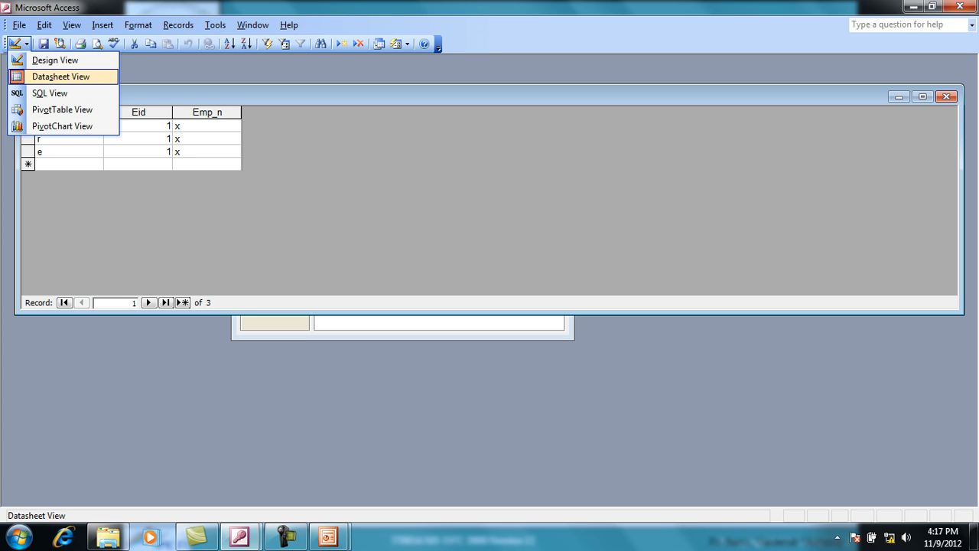
click(50, 92)
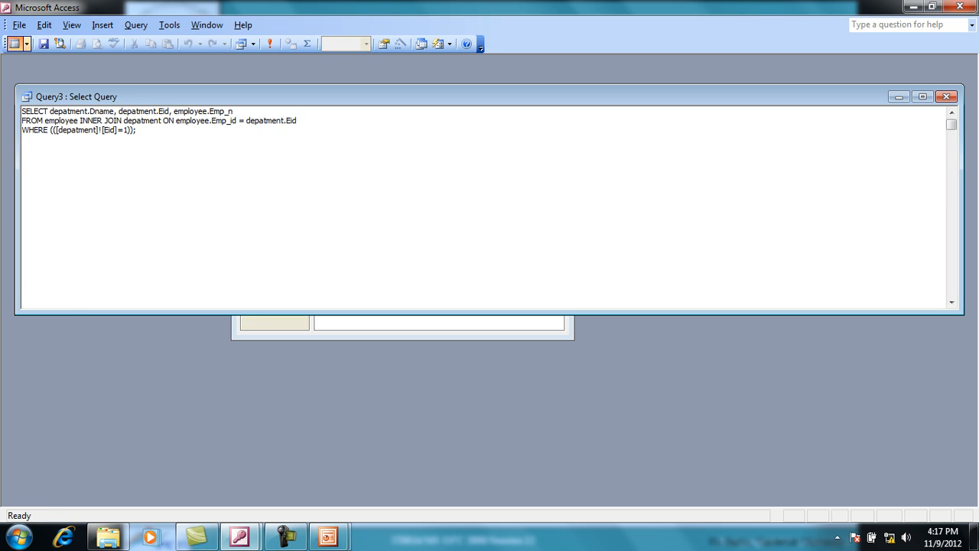
click(14, 43)
click(14, 44)
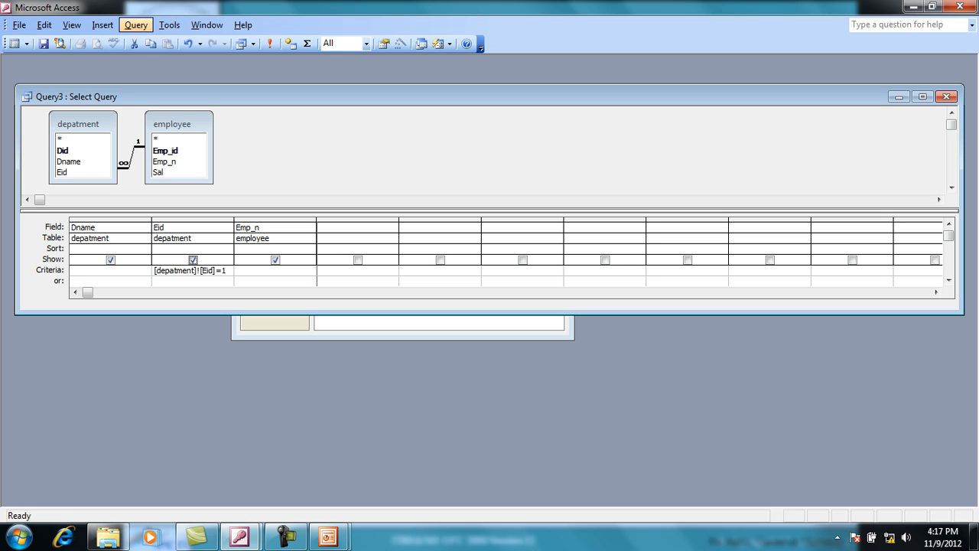
Add the Total row to the query grid, review its function choices and delete the criterion from the Eid column
click(307, 43)
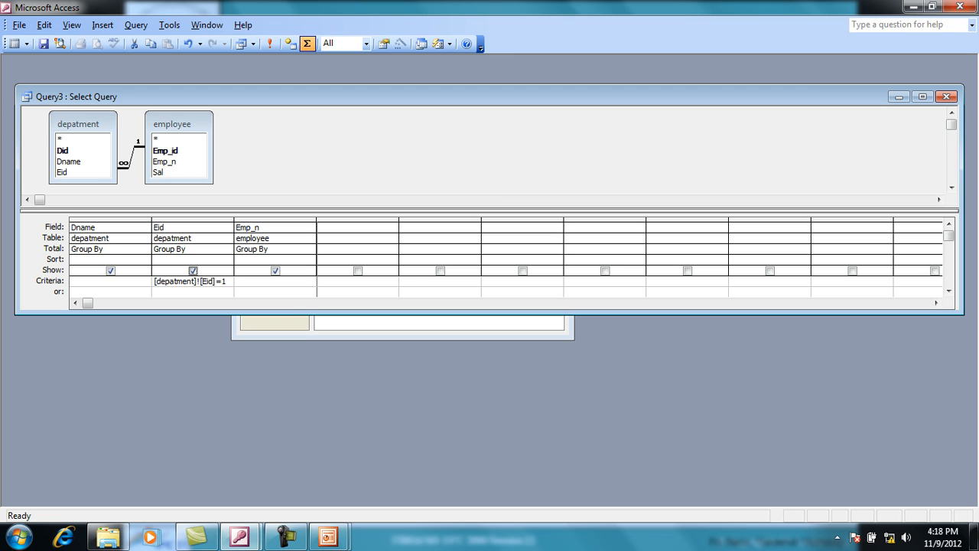
right_click(144, 247)
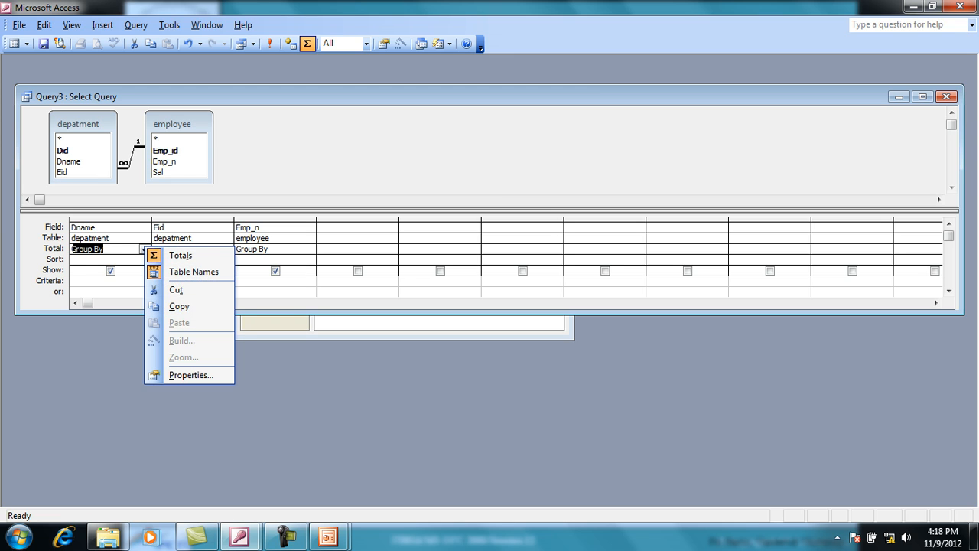
click(126, 249)
click(145, 250)
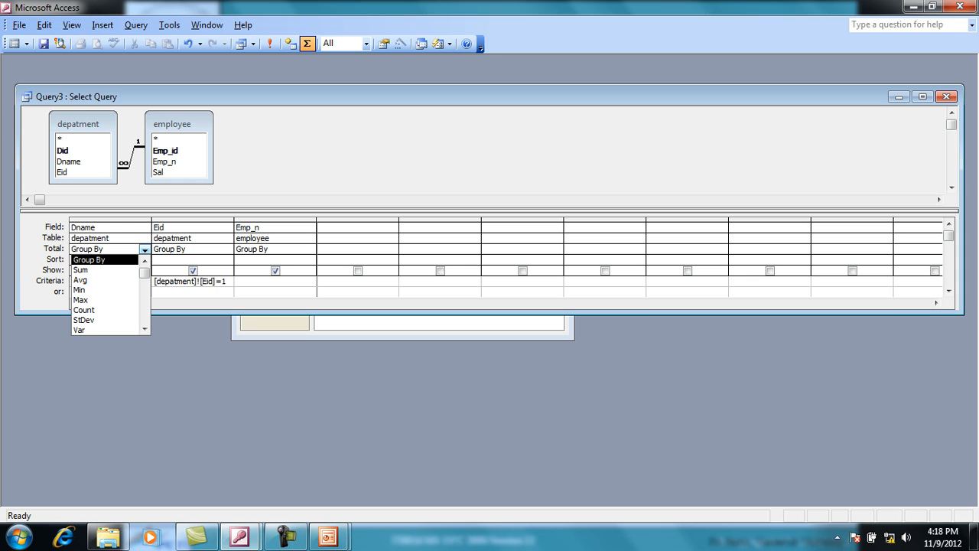
click(199, 250)
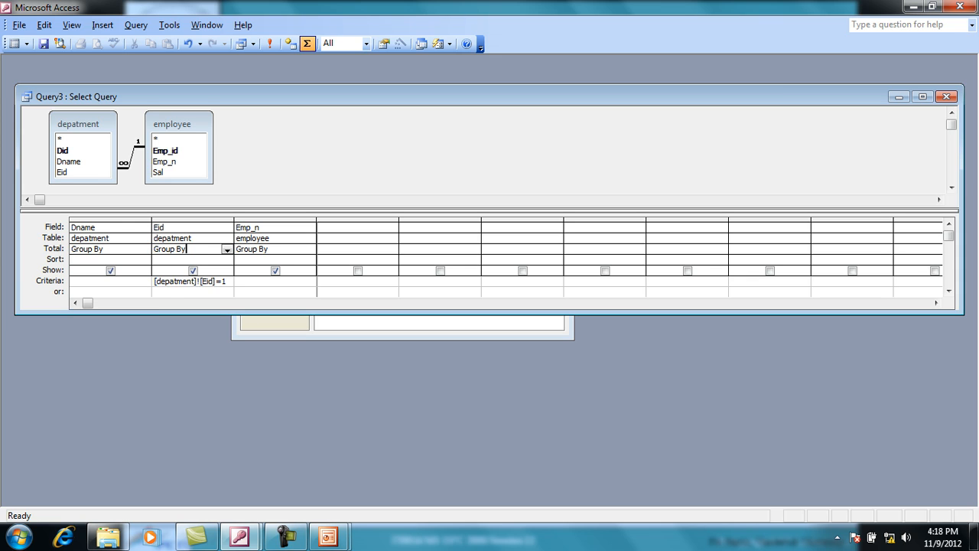
click(227, 250)
click(172, 260)
drag(227, 281, 156, 281)
key(Delete)
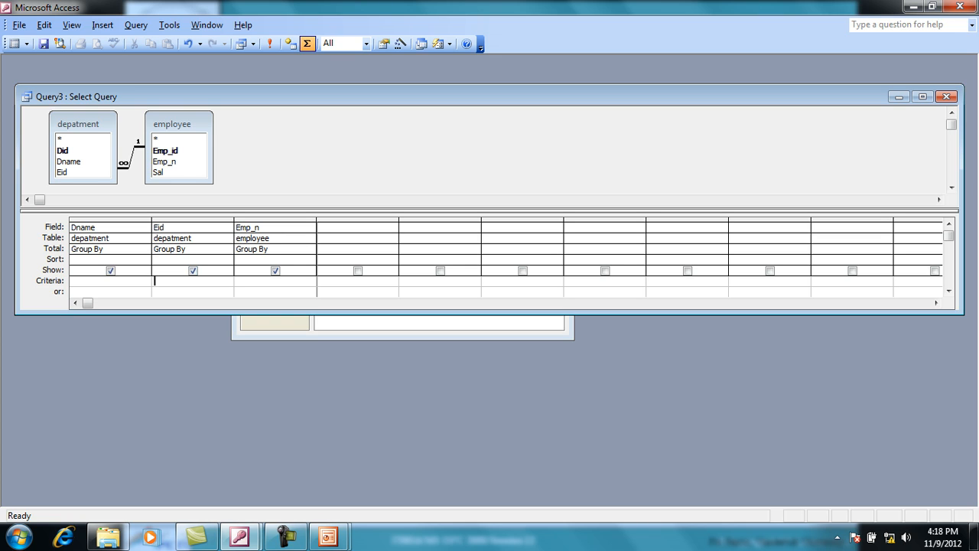
Clear the Group By setting from the Dname and Emp_n columns and try to run the query
click(106, 249)
key(BackSpace)
key(BackSpace)
key(BackSpace)
key(BackSpace)
key(BackSpace)
key(BackSpace)
key(BackSpace)
key(BackSpace)
click(274, 248)
key(BackSpace)
key(BackSpace)
key(BackSpace)
key(BackSpace)
key(BackSpace)
key(BackSpace)
key(BackSpace)
key(BackSpace)
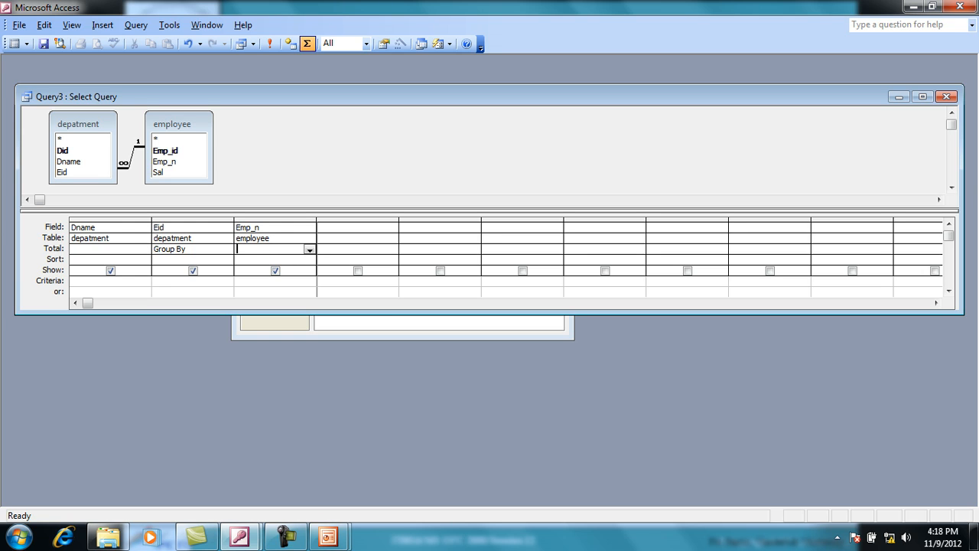
click(269, 43)
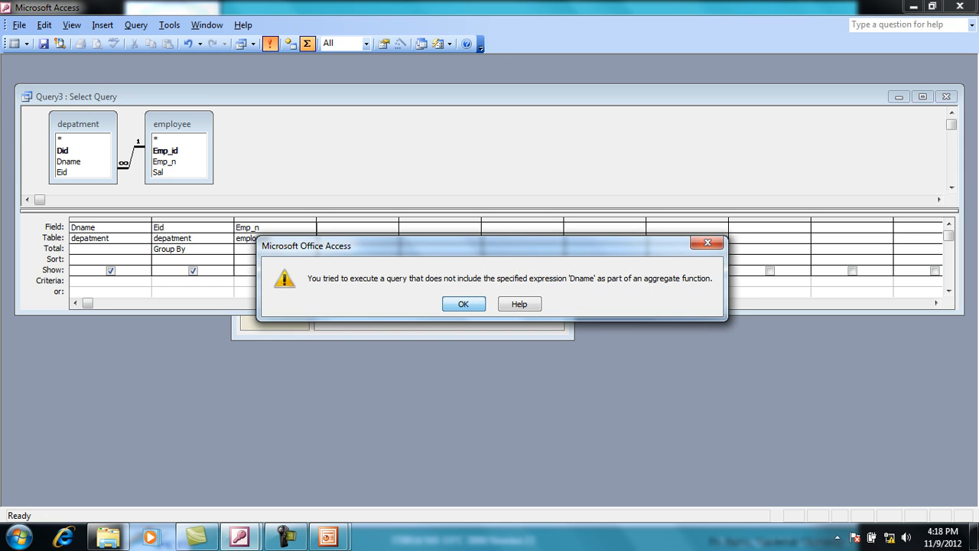
key(Return)
Set the Total function of the Dname column to Count
click(122, 249)
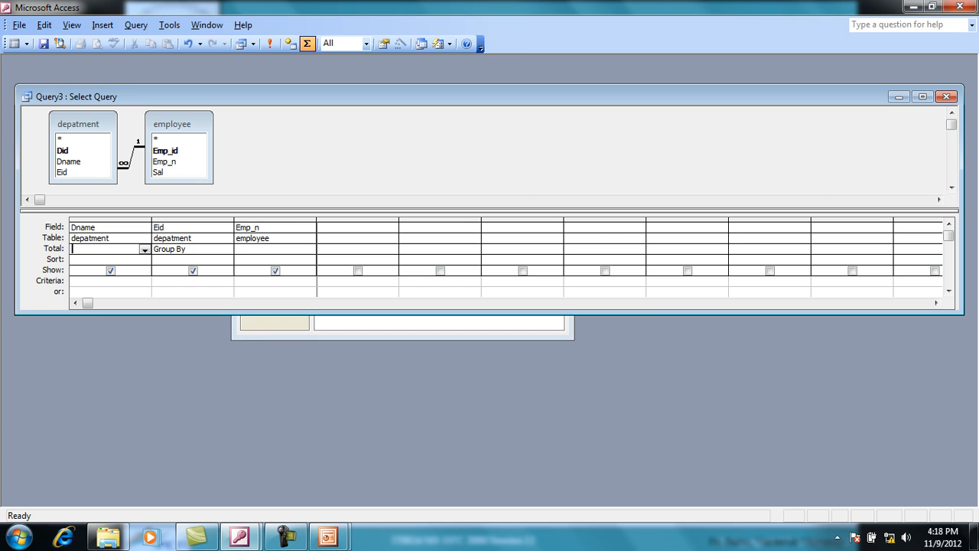
click(144, 250)
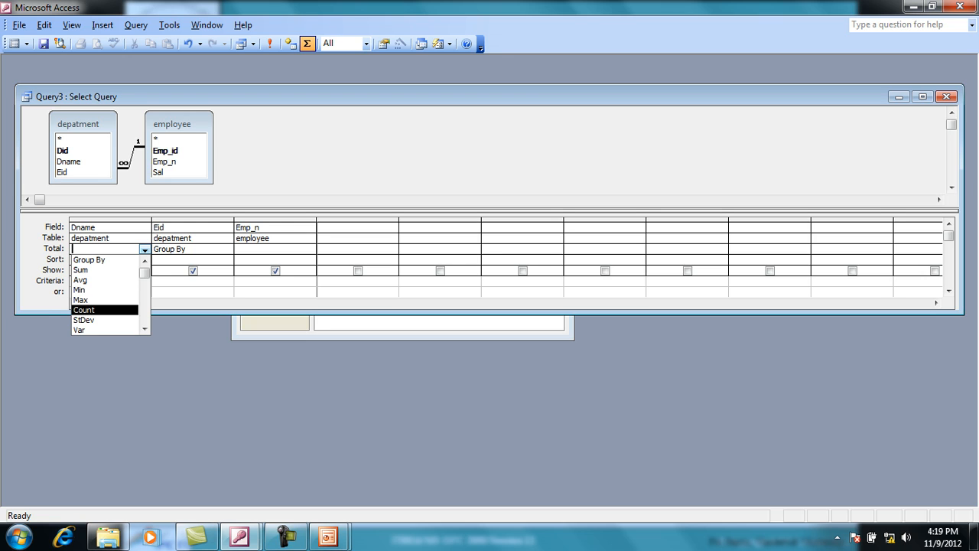
click(84, 310)
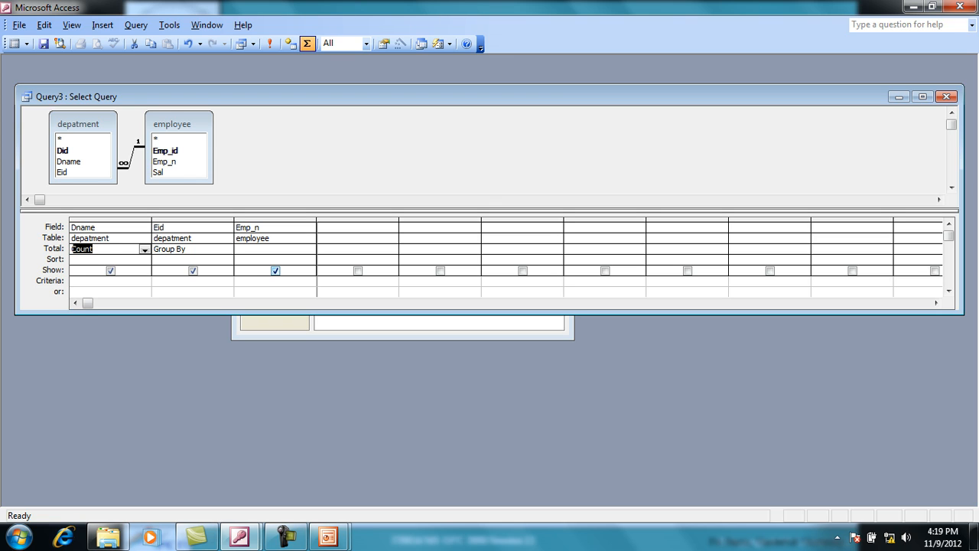
Remove the Emp_n column from the grid, run the query and examine the Dname count for each Eid
drag(262, 228, 236, 228)
key(BackSpace)
click(260, 239)
click(191, 250)
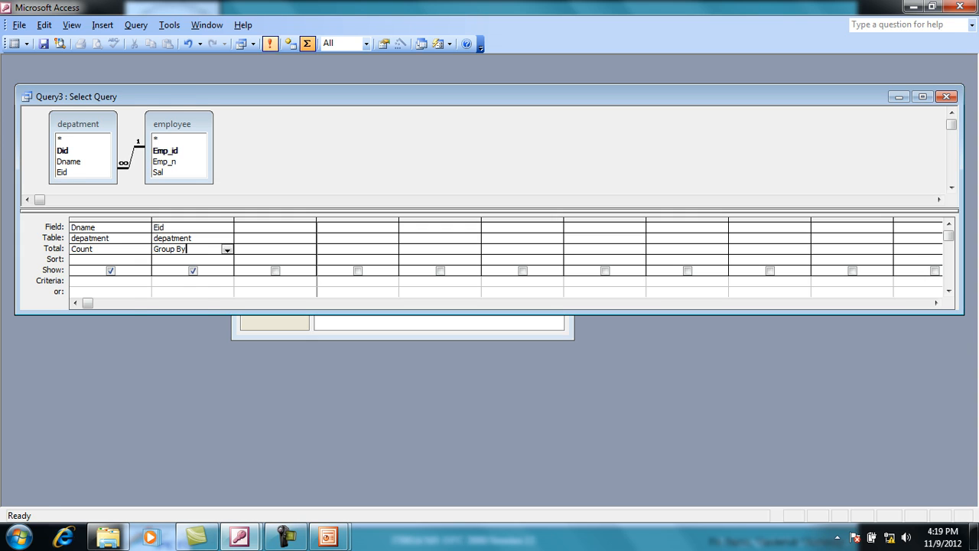
click(269, 44)
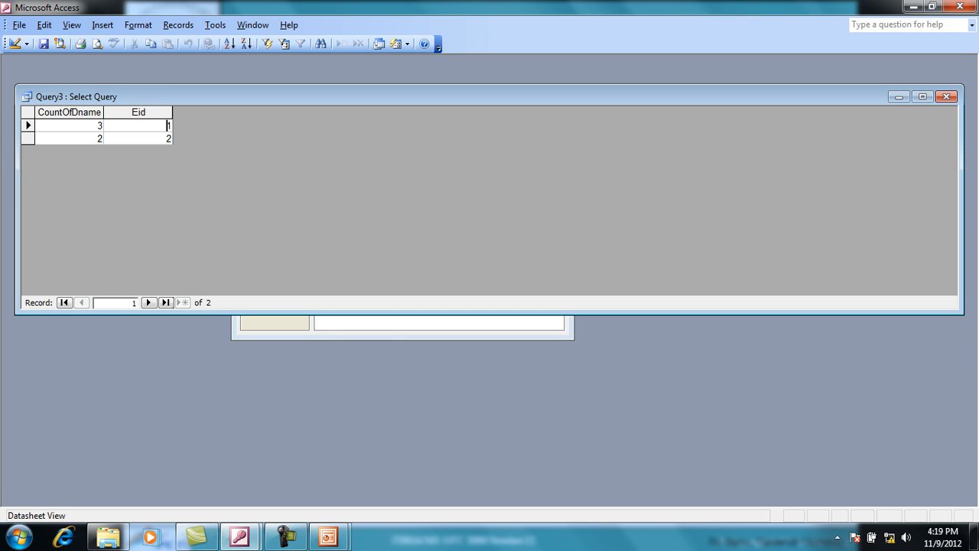
drag(164, 125, 172, 125)
double_click(99, 126)
drag(165, 138, 172, 138)
double_click(100, 139)
click(166, 138)
Save the query as Query3 and close it
click(44, 44)
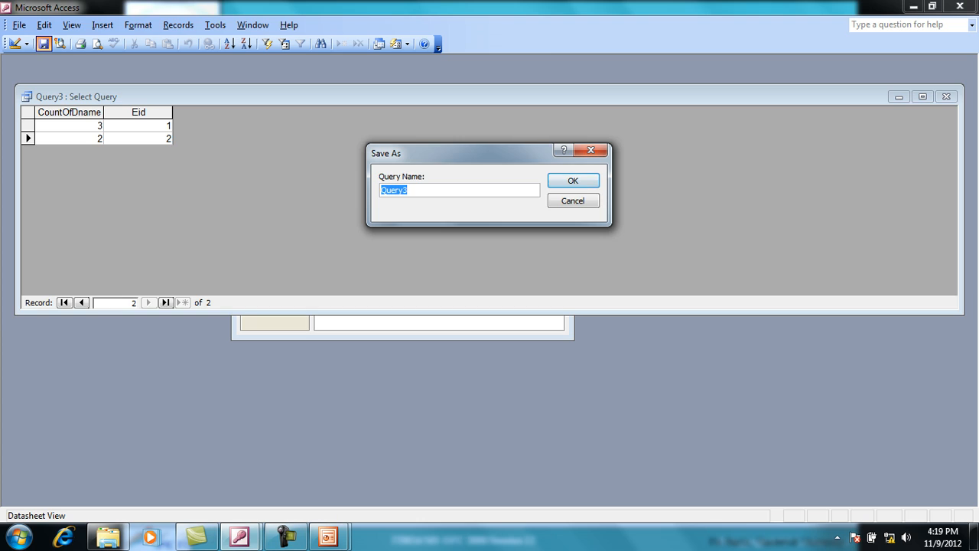
key(Return)
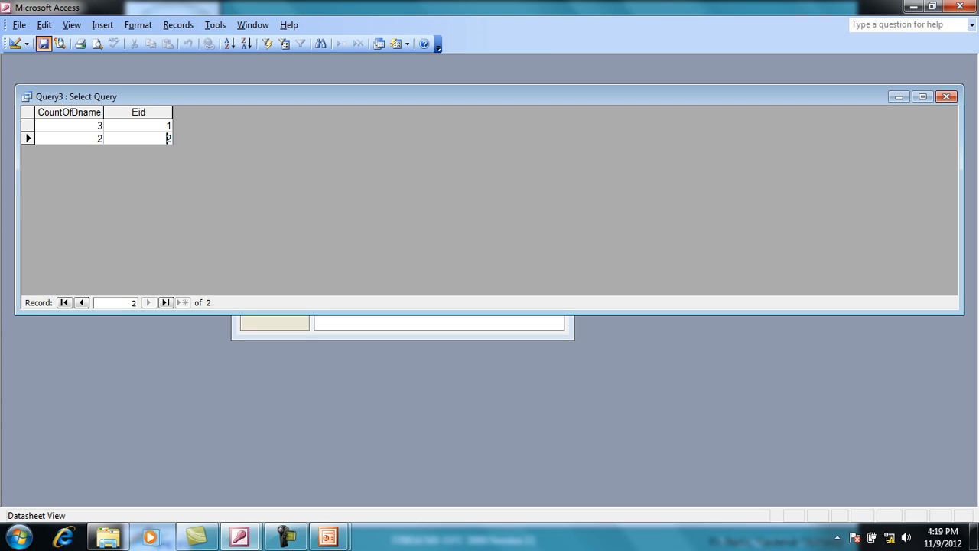
click(947, 96)
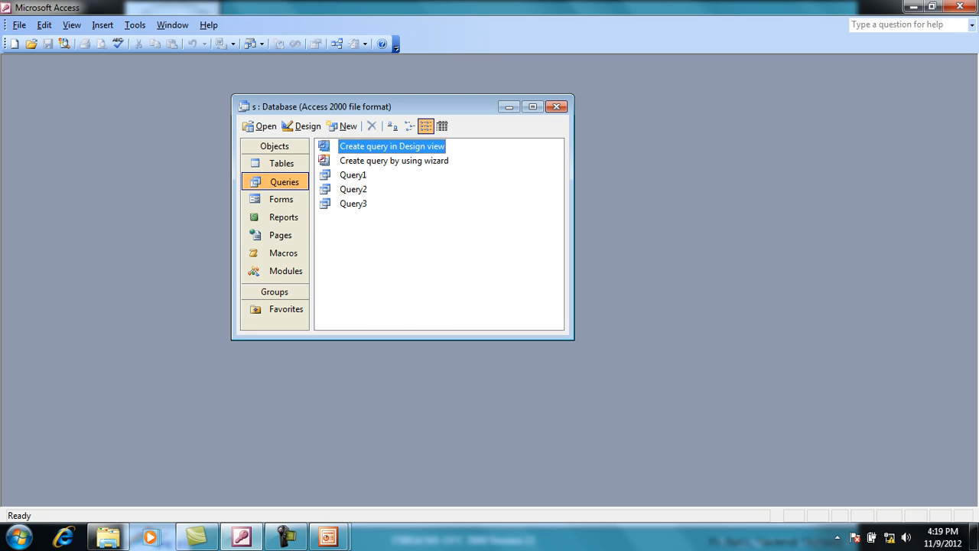
Create a new query in Design view with the depatment and employee tables
double_click(391, 146)
click(582, 247)
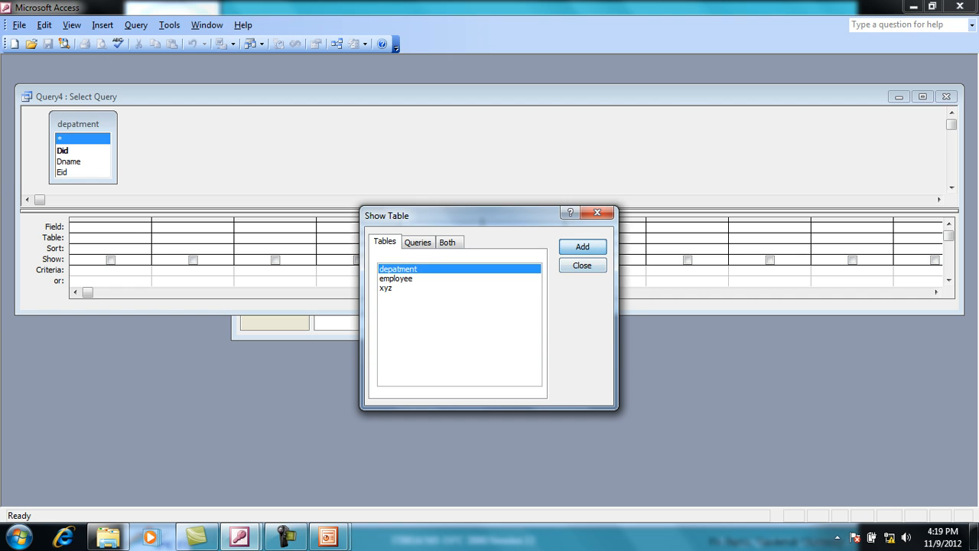
click(396, 278)
click(582, 247)
click(582, 266)
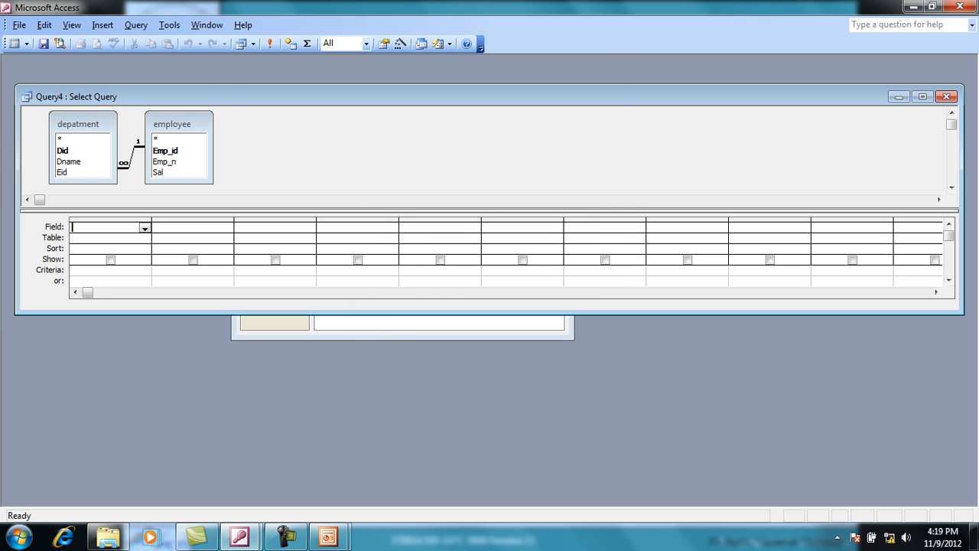
Change the new query's type to Update Query
click(136, 25)
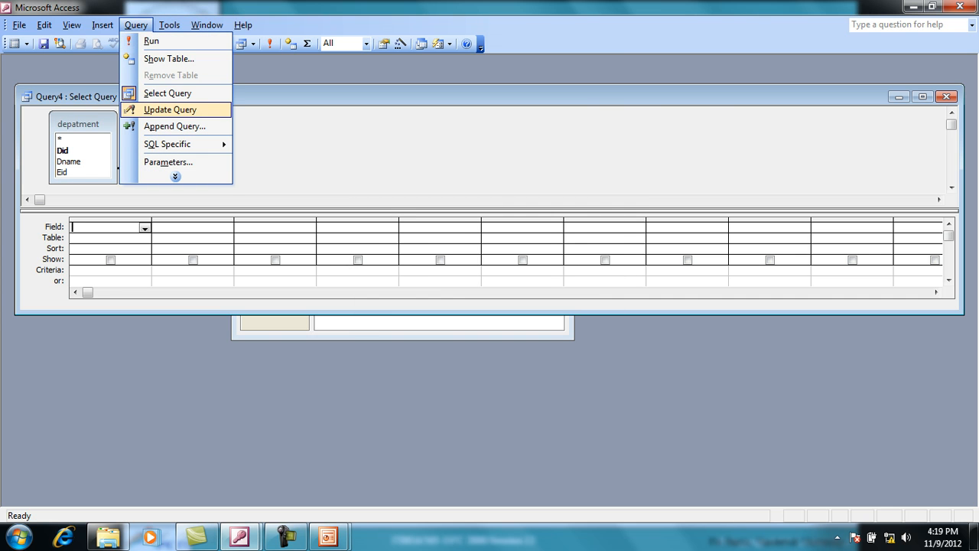
mouse_move(175, 177)
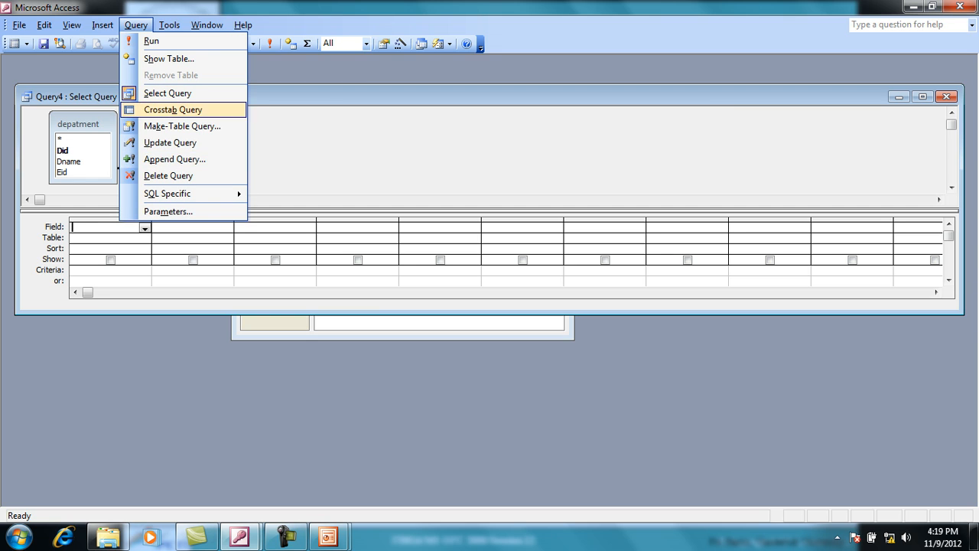
click(170, 143)
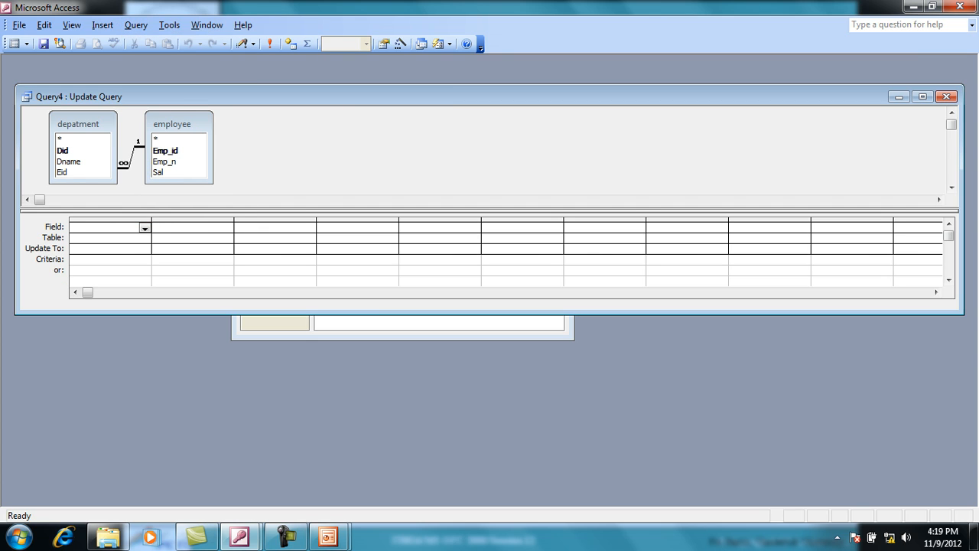
Add Did and Eid from depatment and Emp_n from employee to the update query grid
double_click(63, 150)
click(227, 228)
click(182, 269)
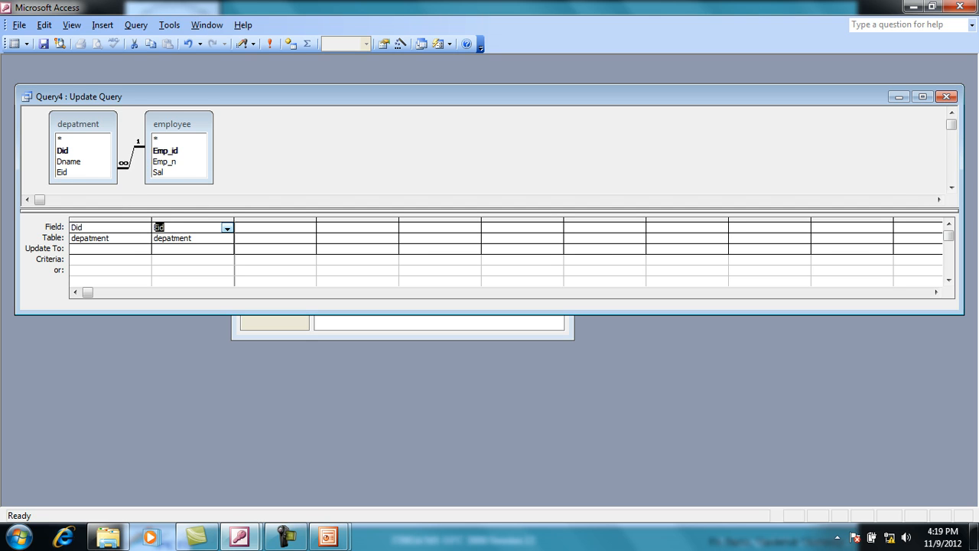
click(269, 228)
double_click(165, 161)
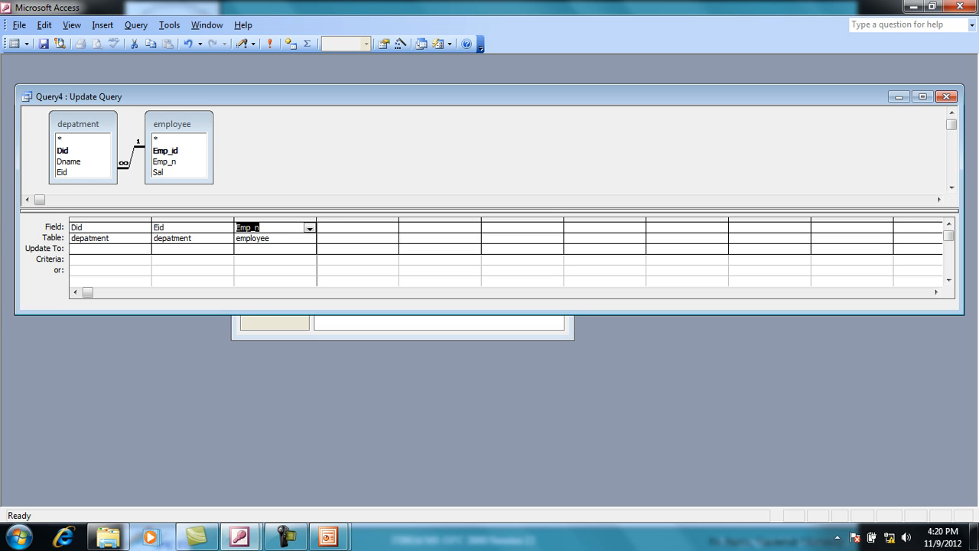
Set the Did update value to 4 and build the Eid criterion [depatment]![Eid] = 3 with the Expression Builder
click(71, 249)
text(4)
click(162, 259)
right_click(169, 260)
click(206, 354)
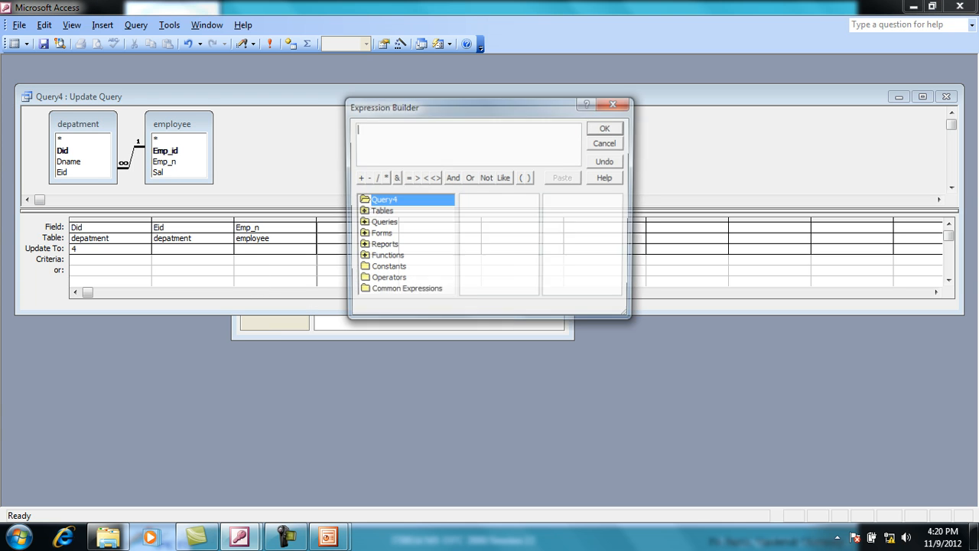
double_click(376, 211)
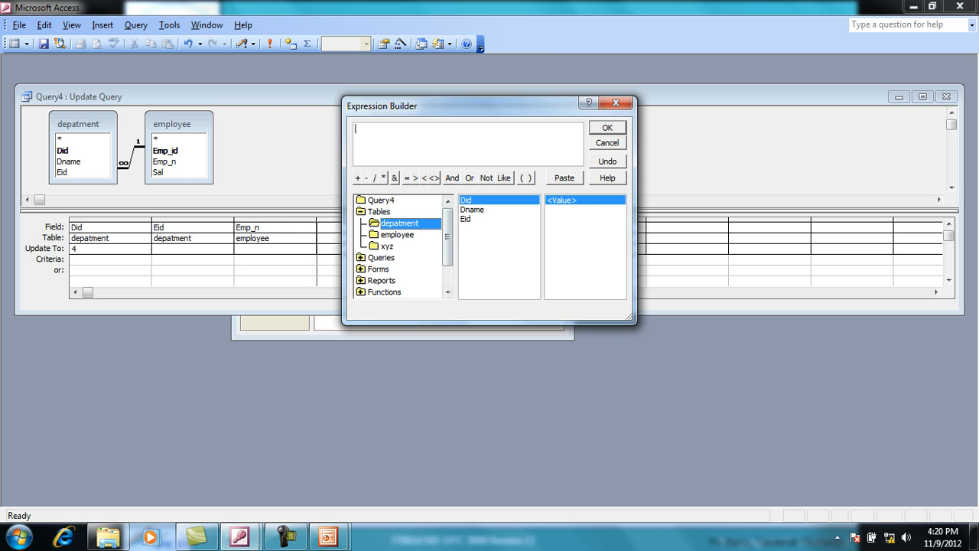
double_click(466, 218)
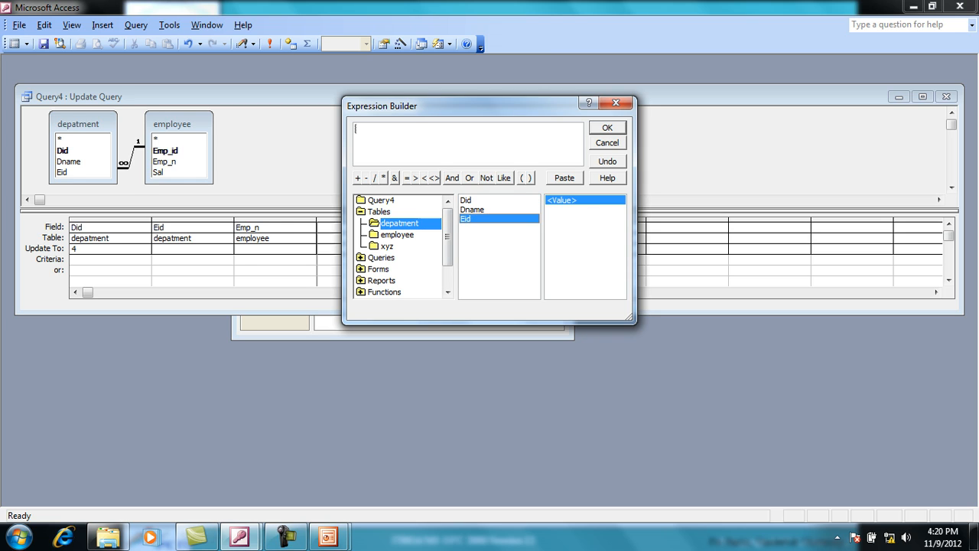
click(407, 177)
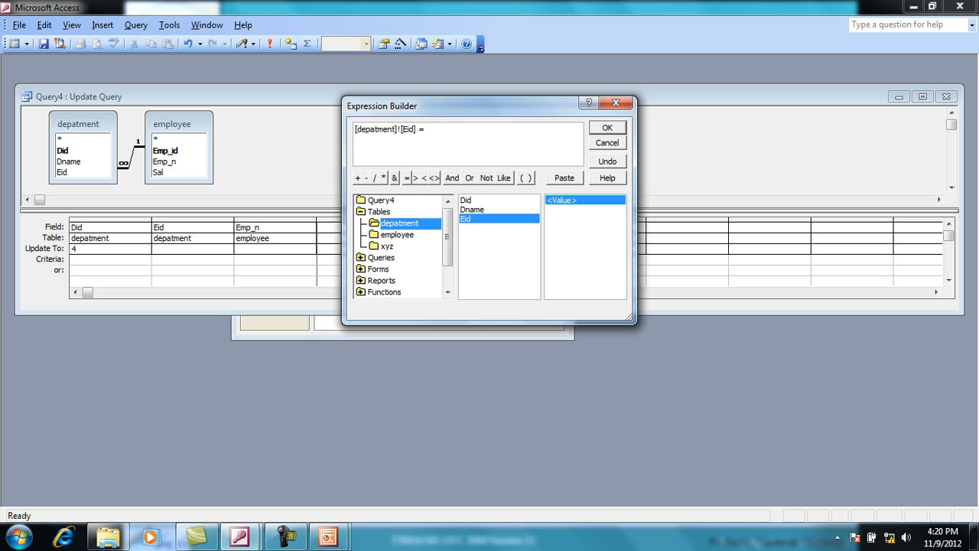
text(3)
key(Return)
Clear the Did update value, set Emp_n to update to "d" and run the update query
click(79, 249)
key(BackSpace)
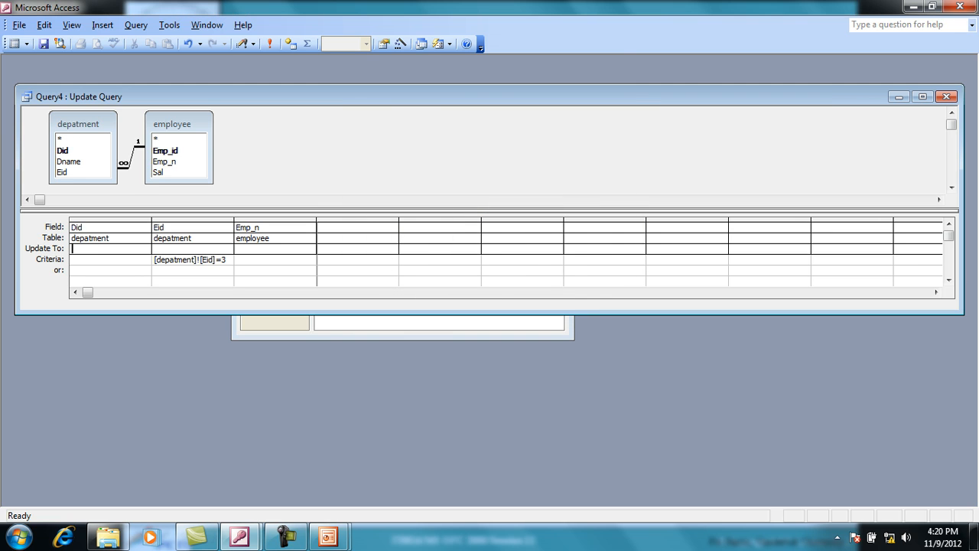
click(266, 249)
text(d)
click(269, 43)
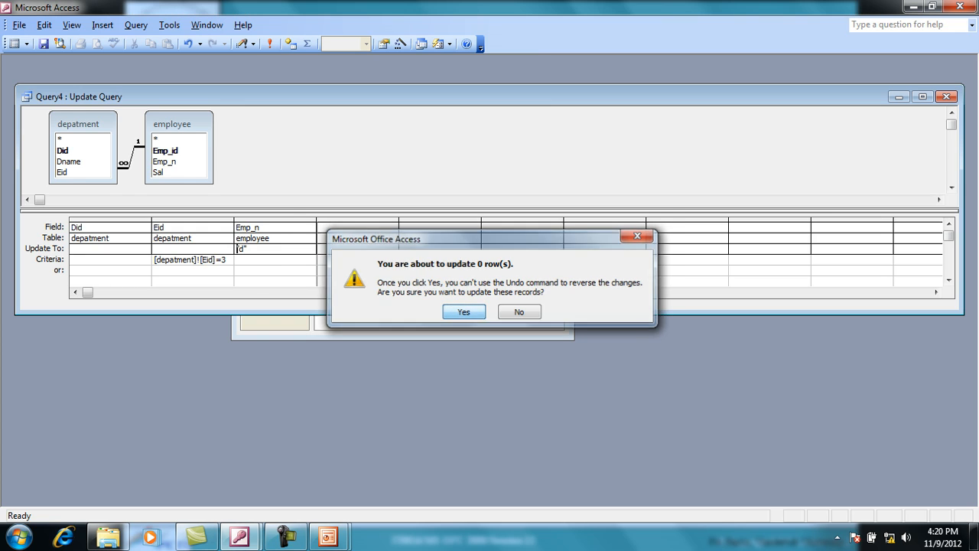
key(Return)
Change the Eid criterion of the update query to [depatment]![Eid]=1
click(227, 259)
key(BackSpace)
text(1)
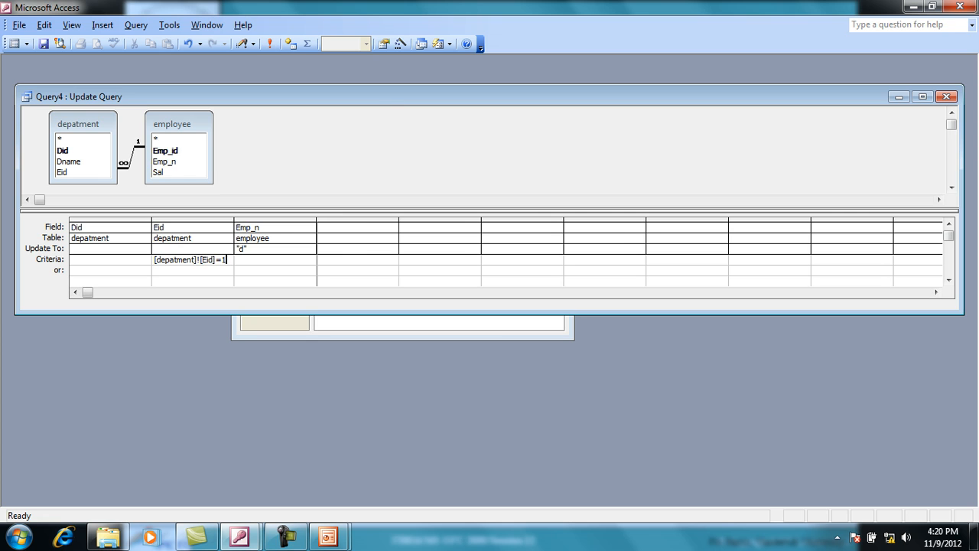
Run the update query and confirm updating the matching records
click(270, 43)
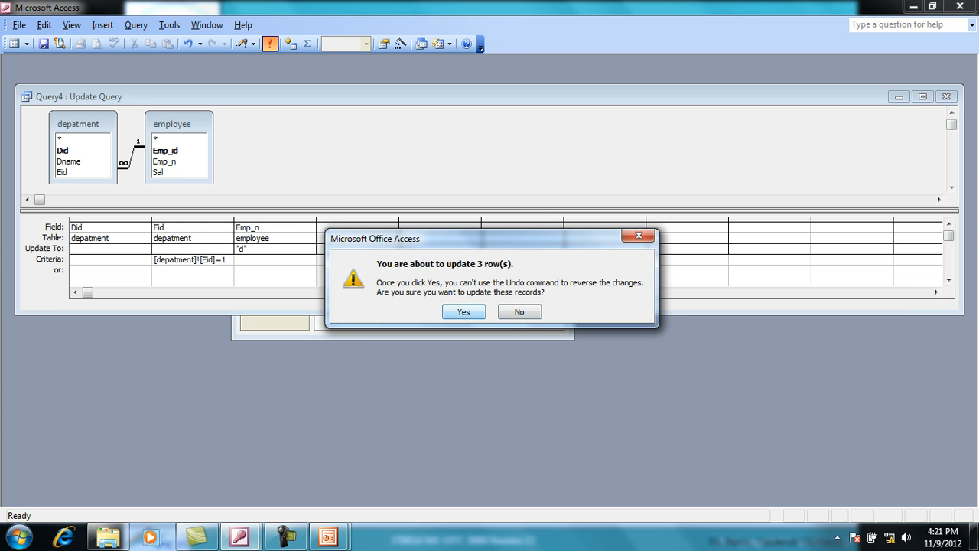
key(Return)
List the tables in the database window, move the window clear of the Emp_n column and try to open the employee table
key(F11)
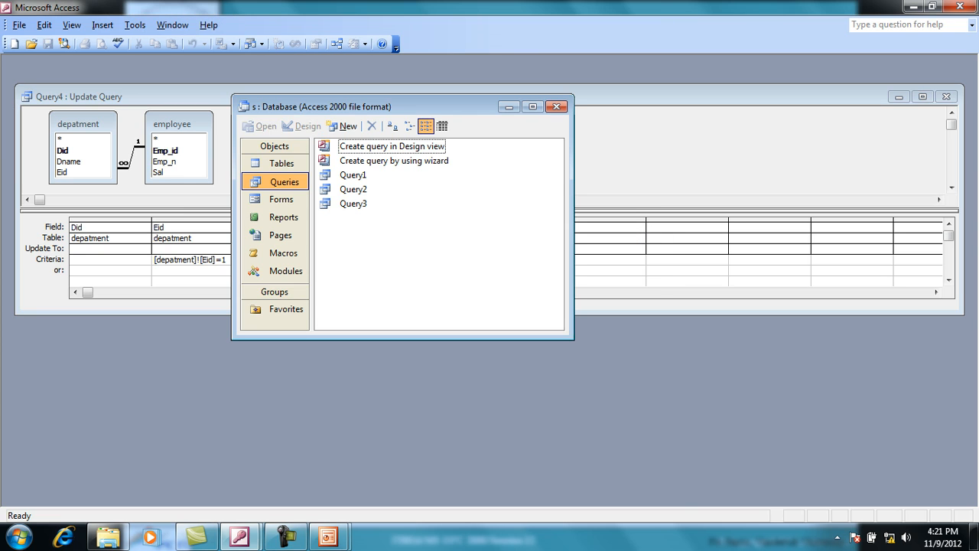
click(281, 164)
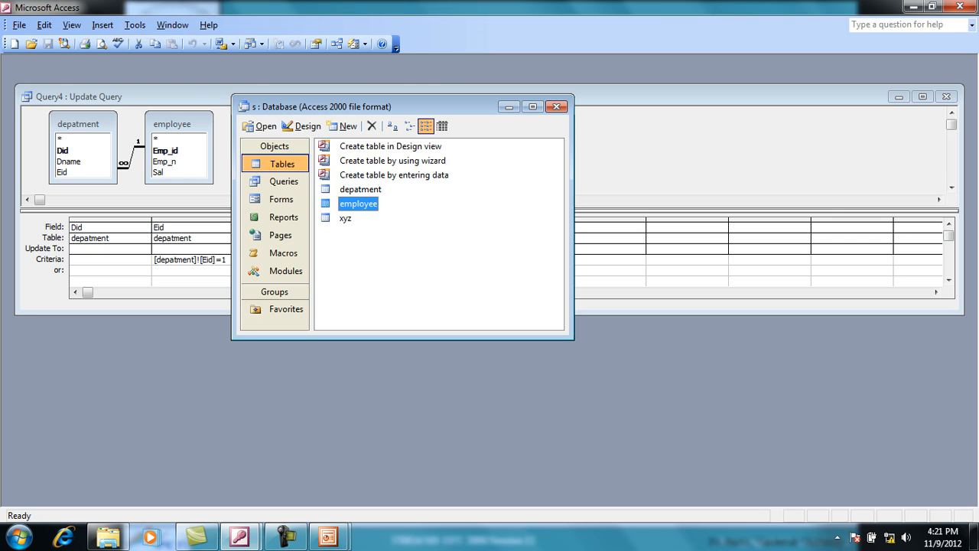
drag(531, 95, 531, 106)
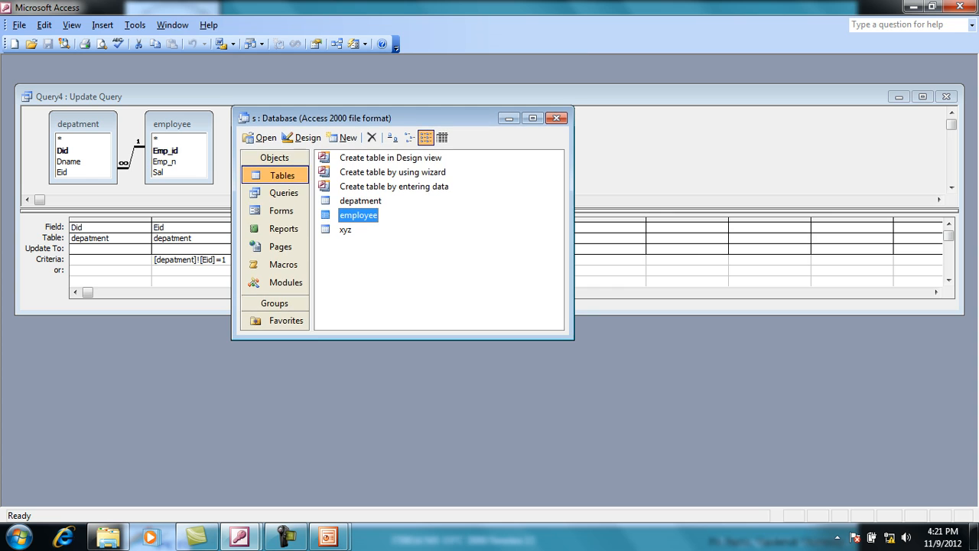
drag(428, 118, 582, 105)
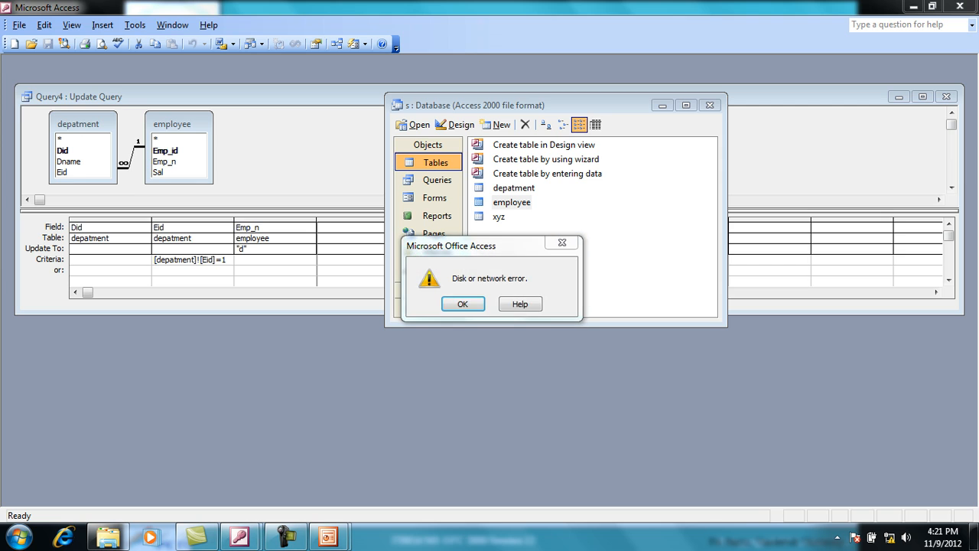
key(Return)
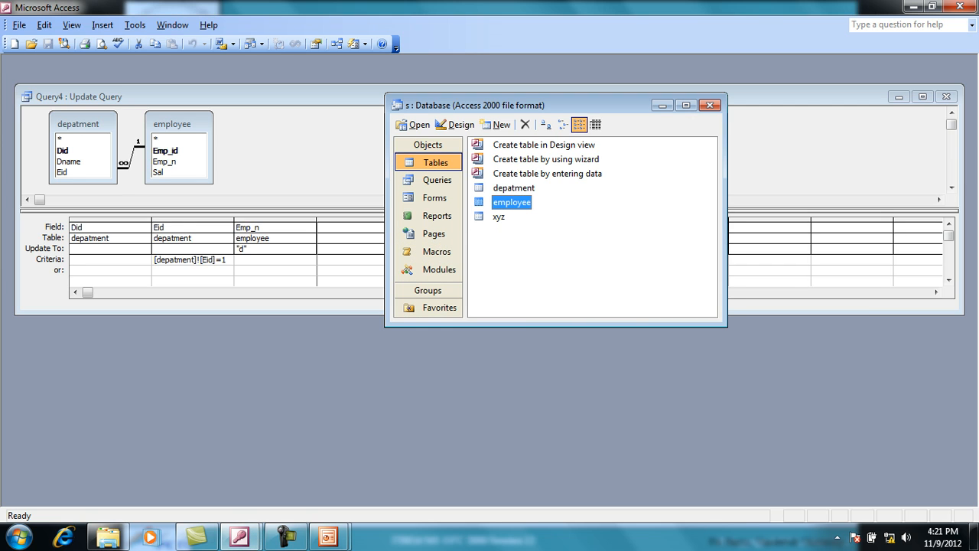
right_click(507, 204)
click(538, 215)
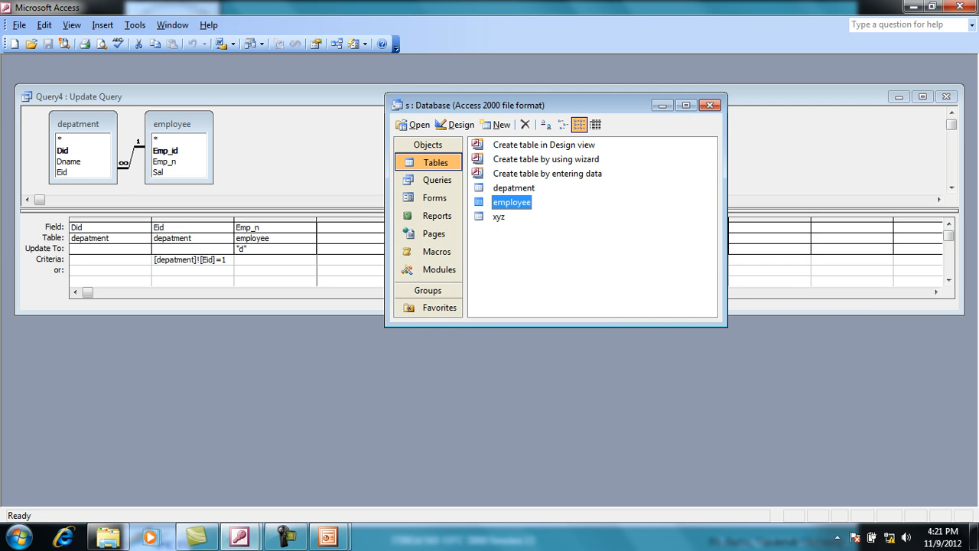